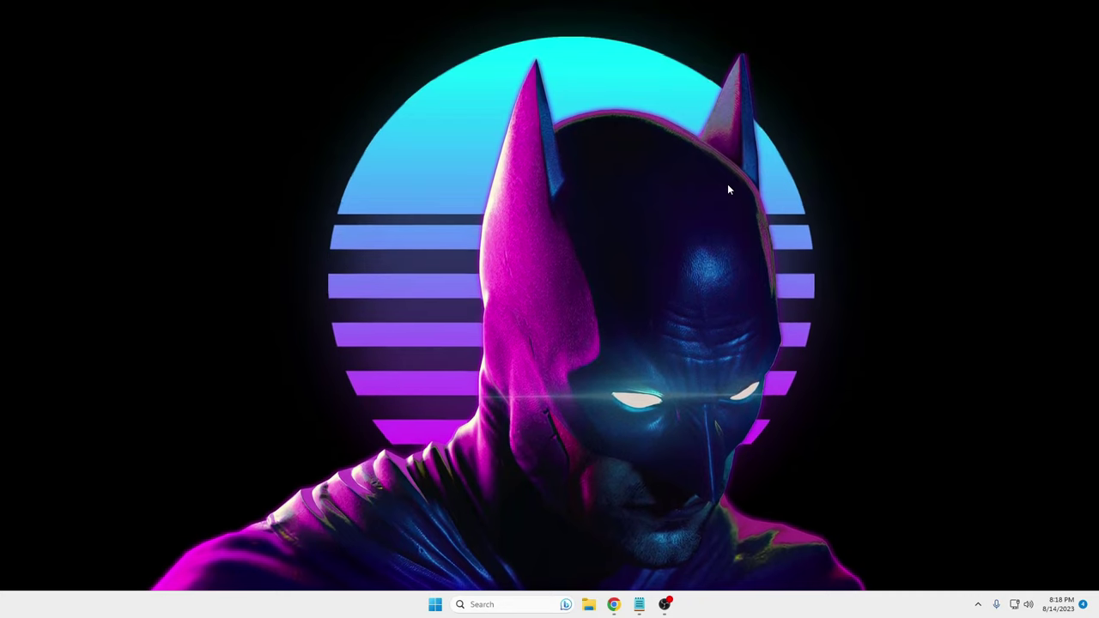
# - Open Task Manager and show Memory performance: 7.0 of 15.3 GB in use, 4.1 GB cached
pyautogui.rightClick(439, 605)
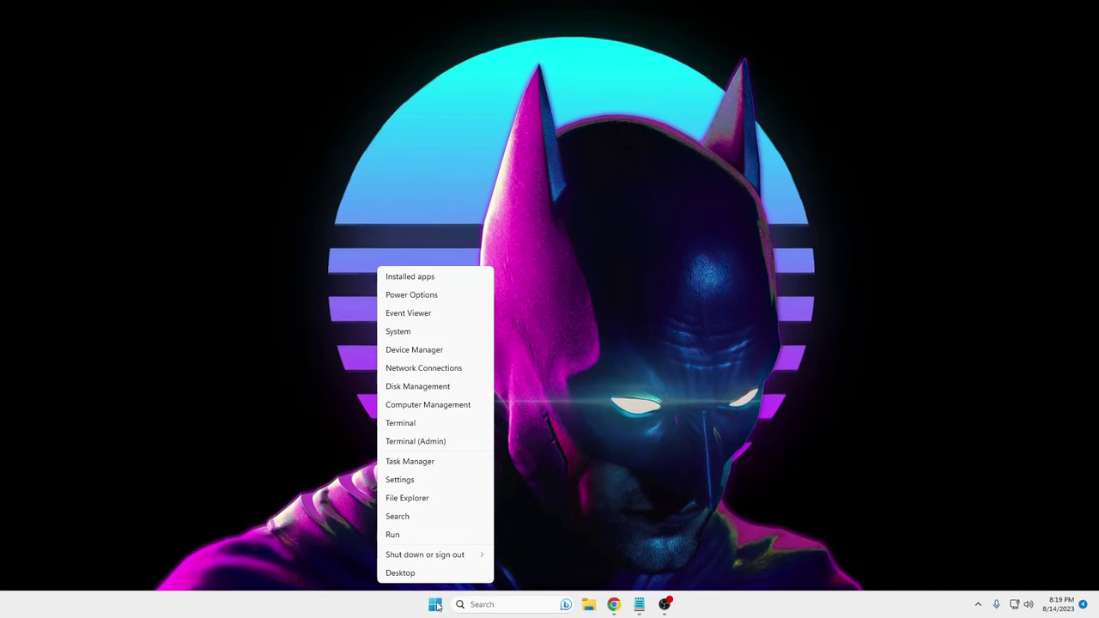
pyautogui.click(421, 463)
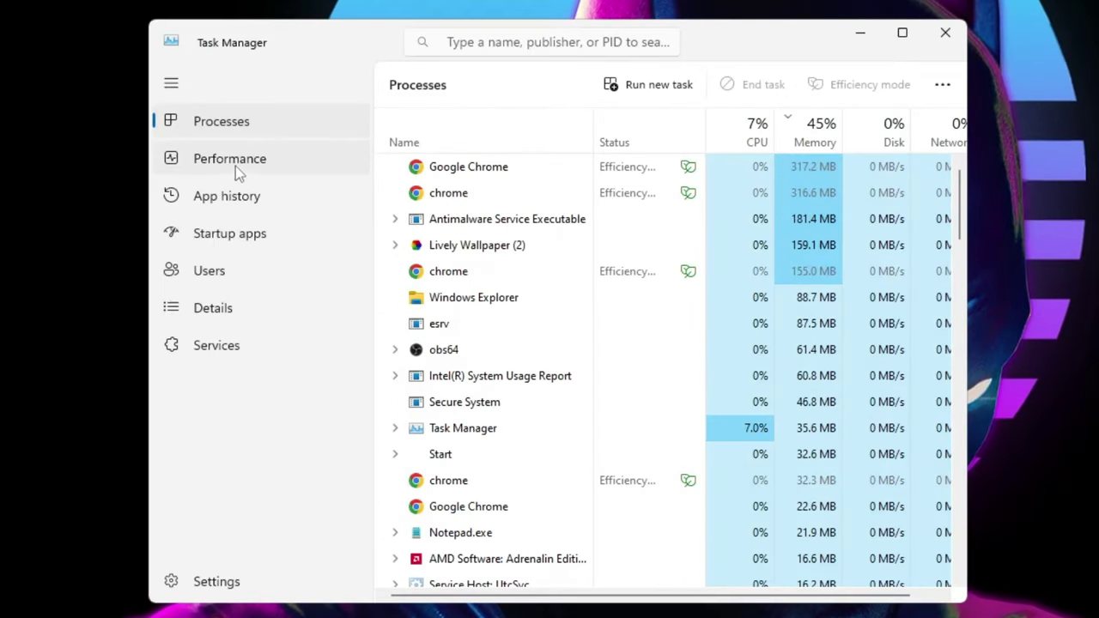
pyautogui.click(292, 263)
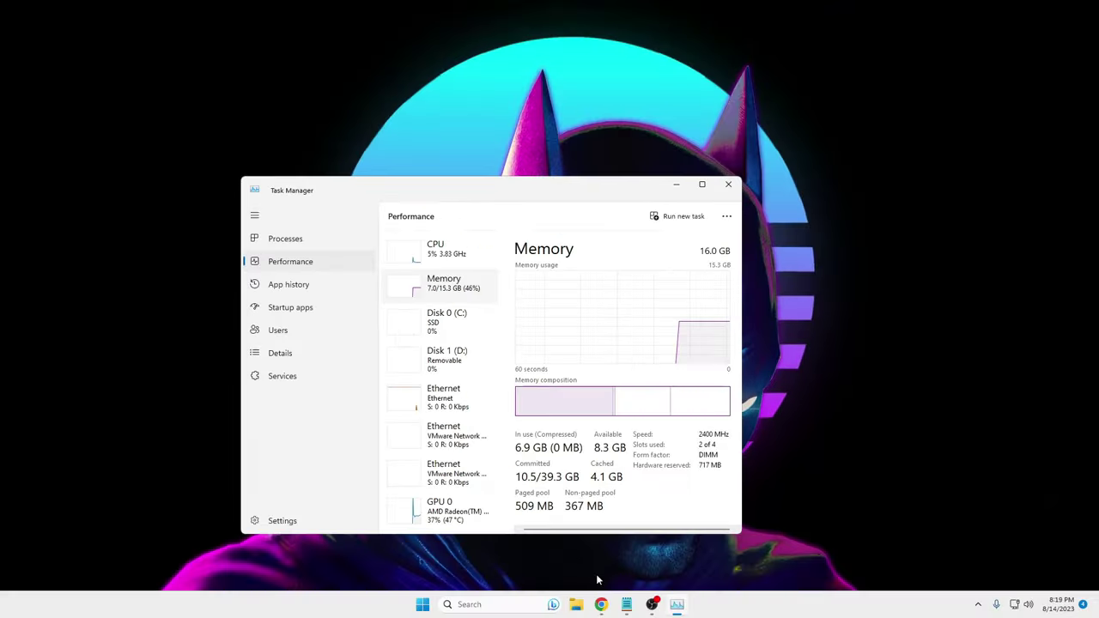
# - Switch to Chrome and check the wj32.org tab, which shows 'This site can't be reached'
pyautogui.moveTo(601, 605)
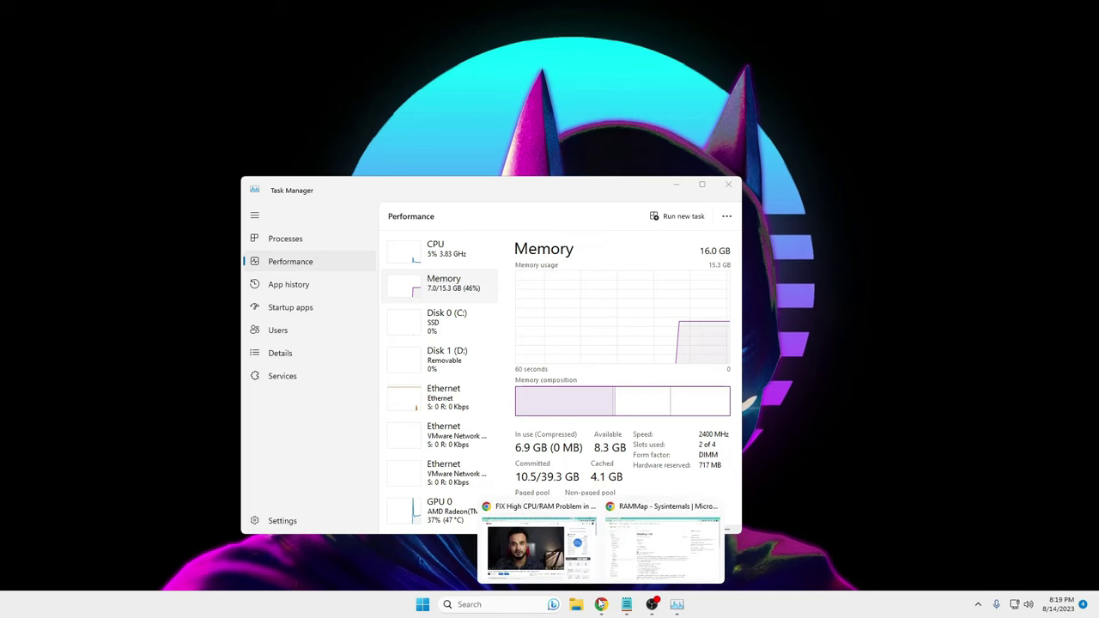
pyautogui.click(632, 550)
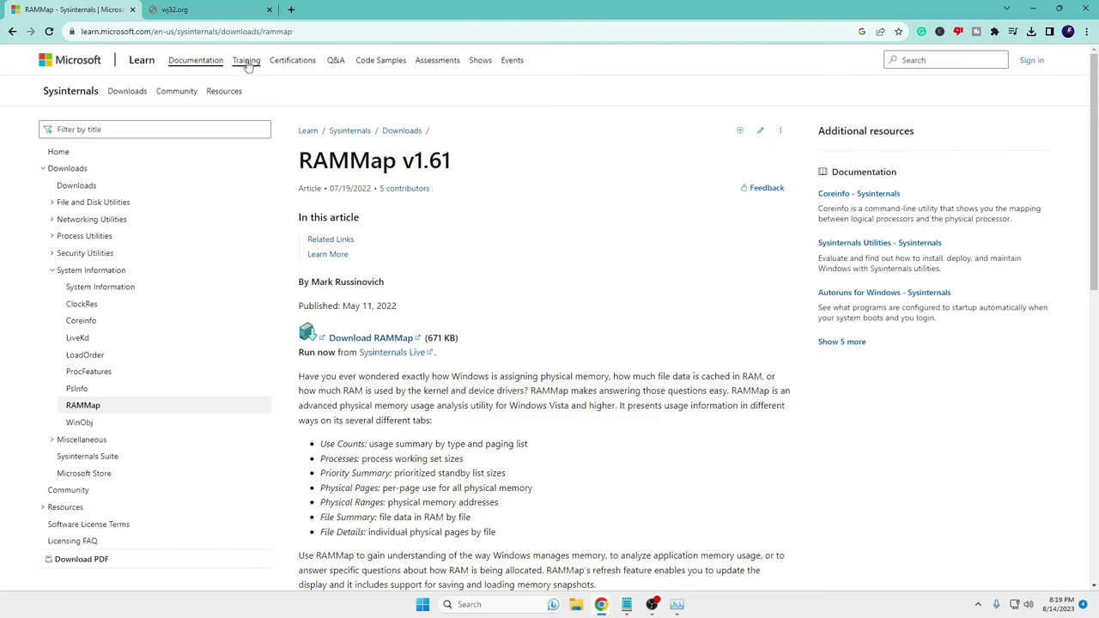
pyautogui.click(240, 17)
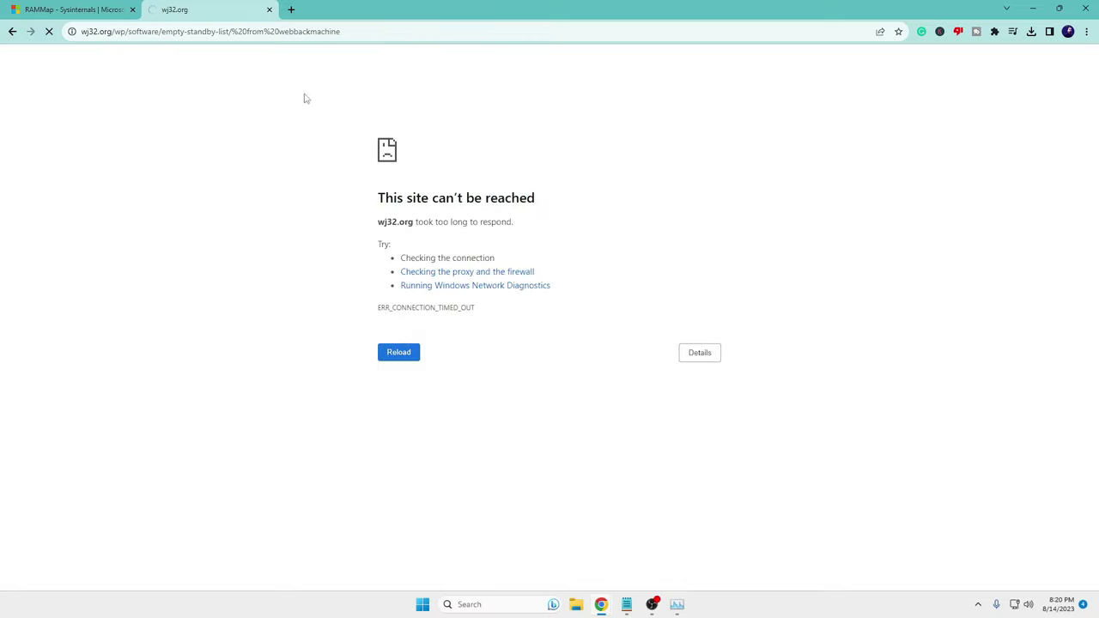
# - In a new tab, search Google for 'wayback machine' and open the Wayback Machine site
pyautogui.click(291, 10)
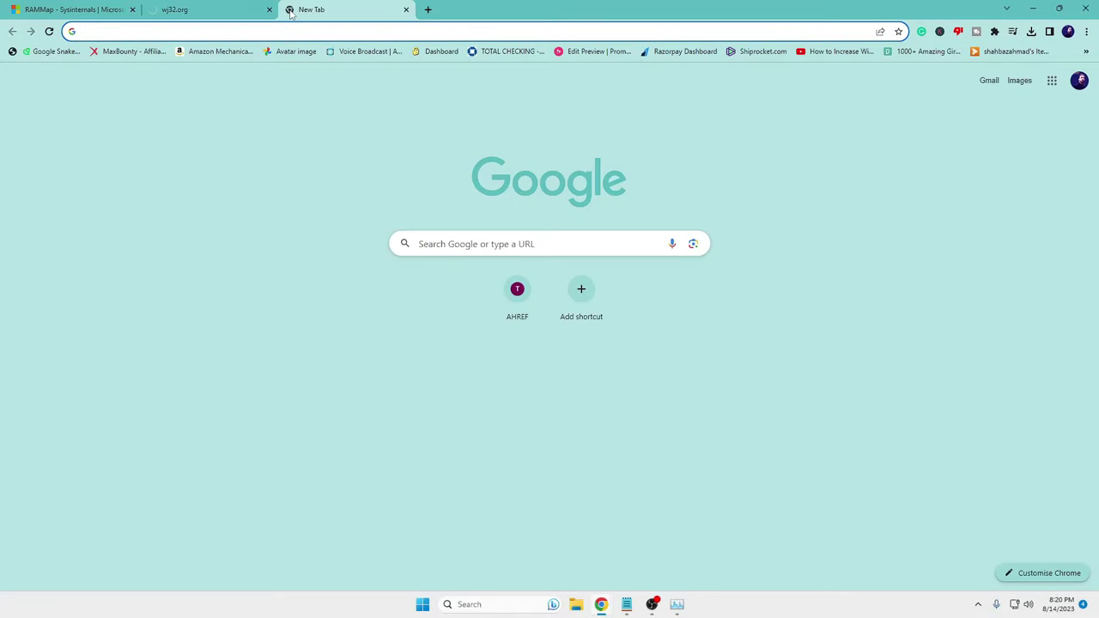
pyautogui.write('google.com')
pyautogui.press('Return')
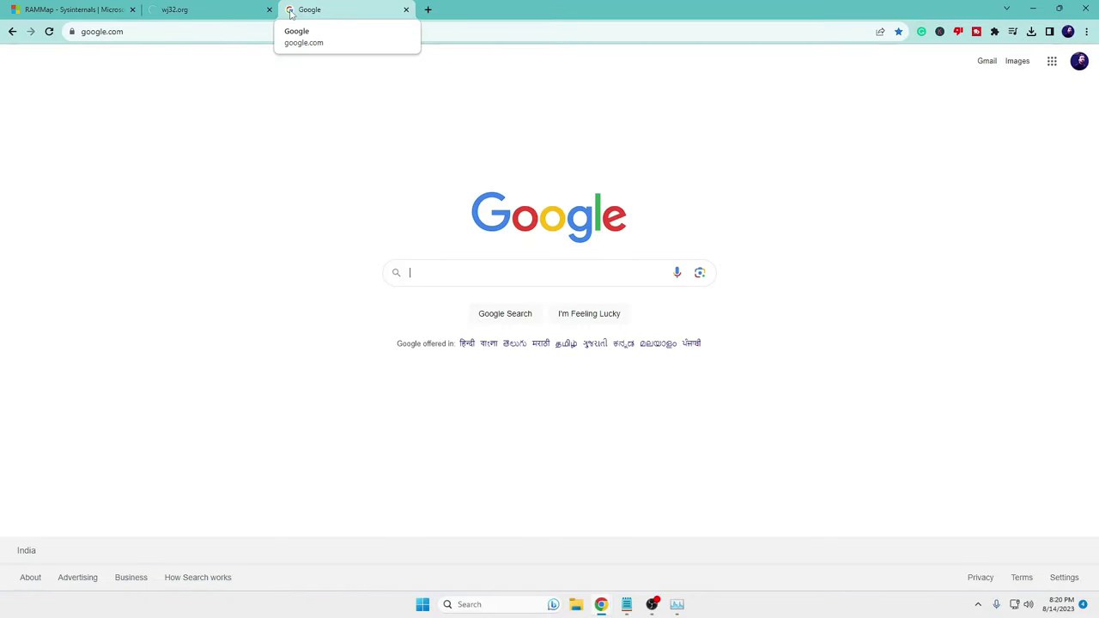
pyautogui.write('wayback mac')
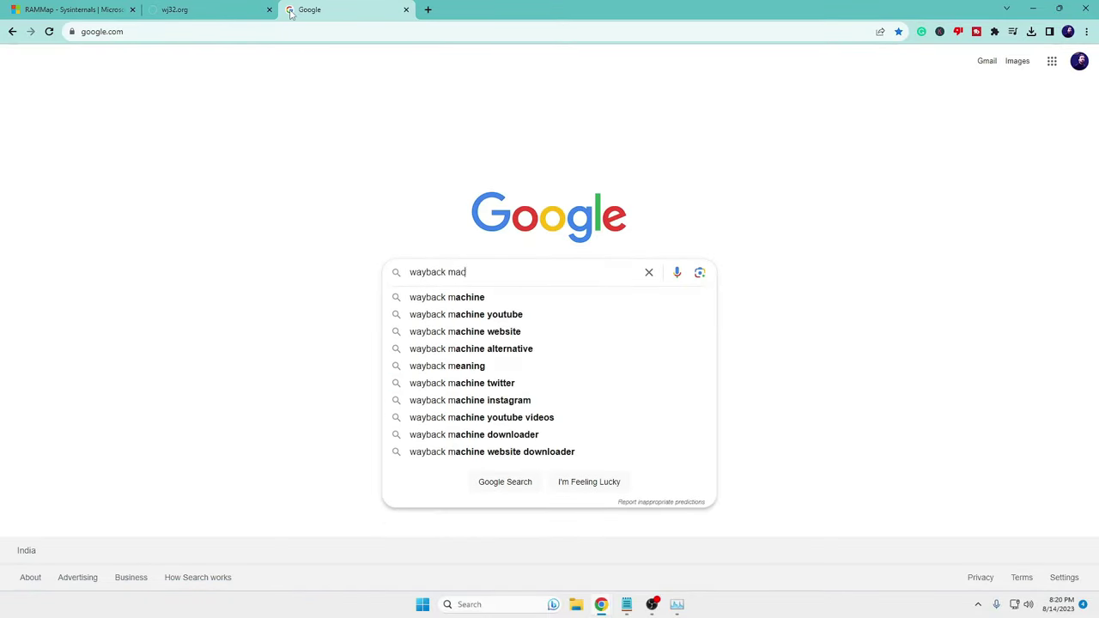
pyautogui.write('hine')
pyautogui.press('Return')
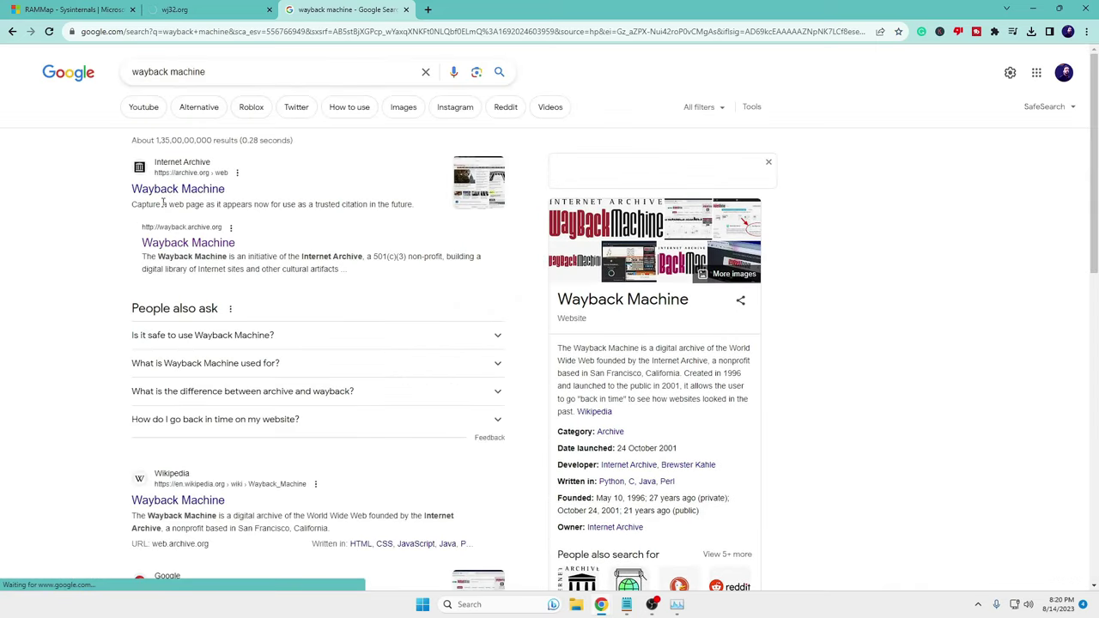
pyautogui.click(194, 190)
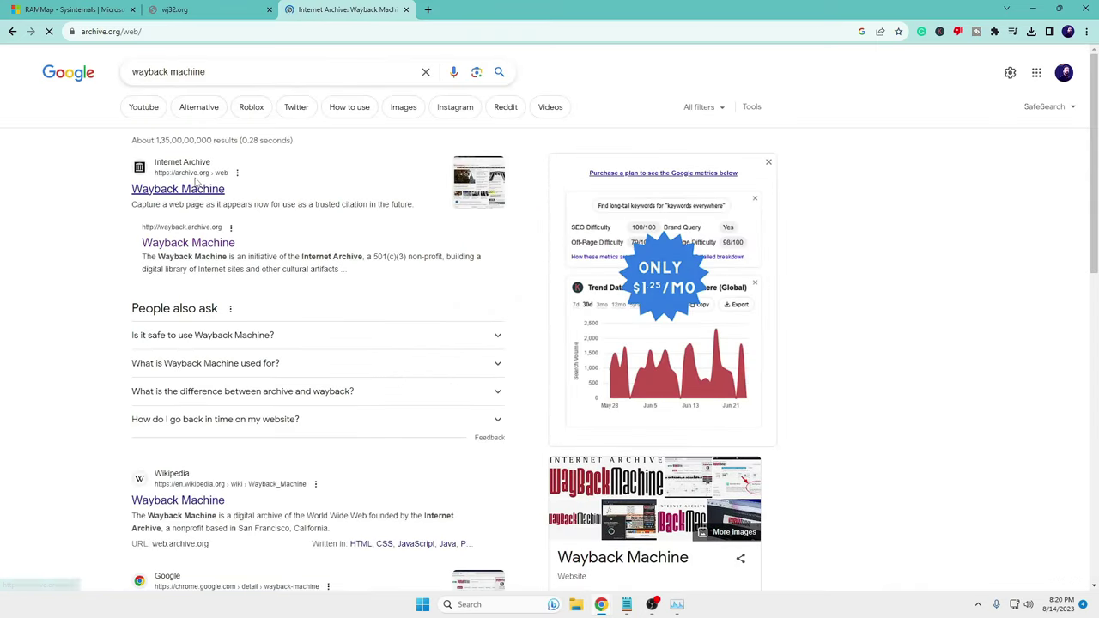
# - Look up the copied wj32.org address in the Wayback Machine and show the June 6, 2022 captures
pyautogui.click(222, 9)
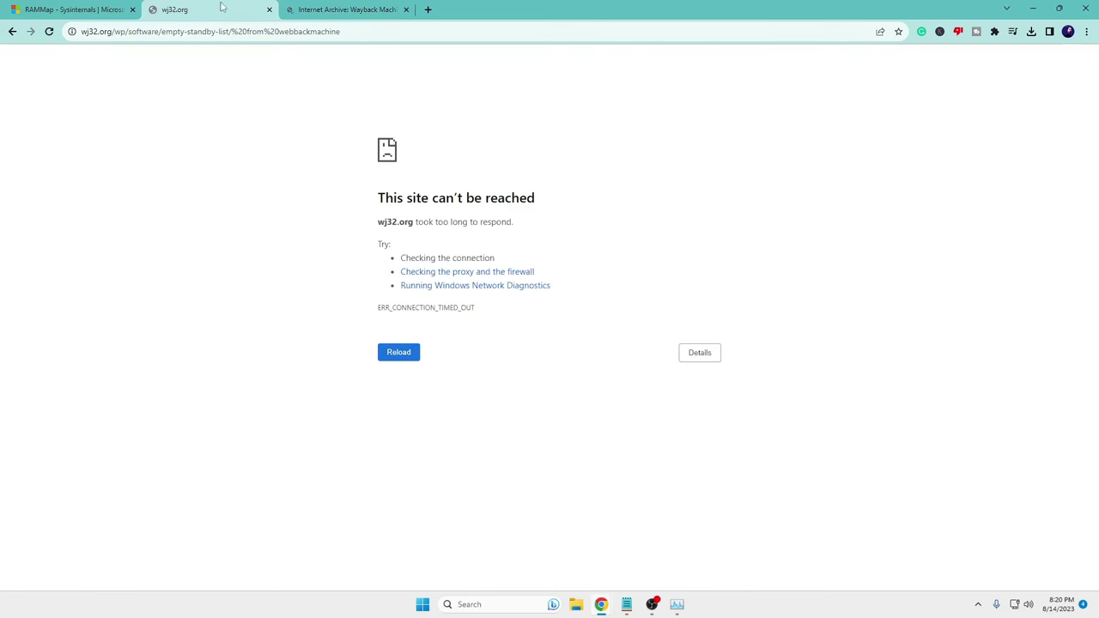
pyautogui.click(210, 30)
pyautogui.hotkey('ctrl', 'c')
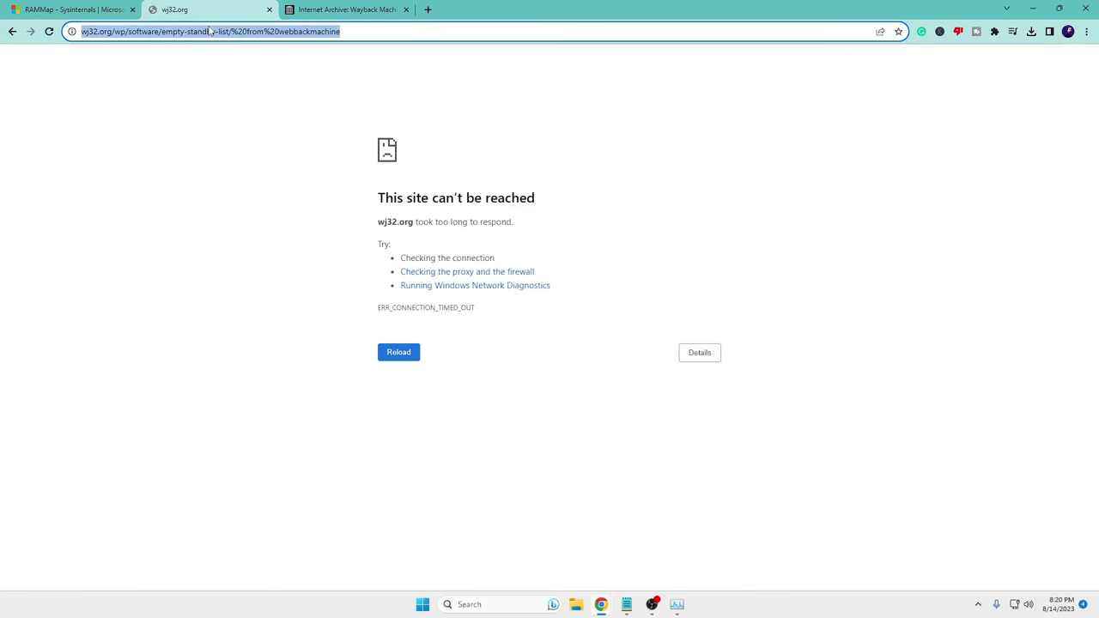
pyautogui.click(309, 8)
pyautogui.click(495, 137)
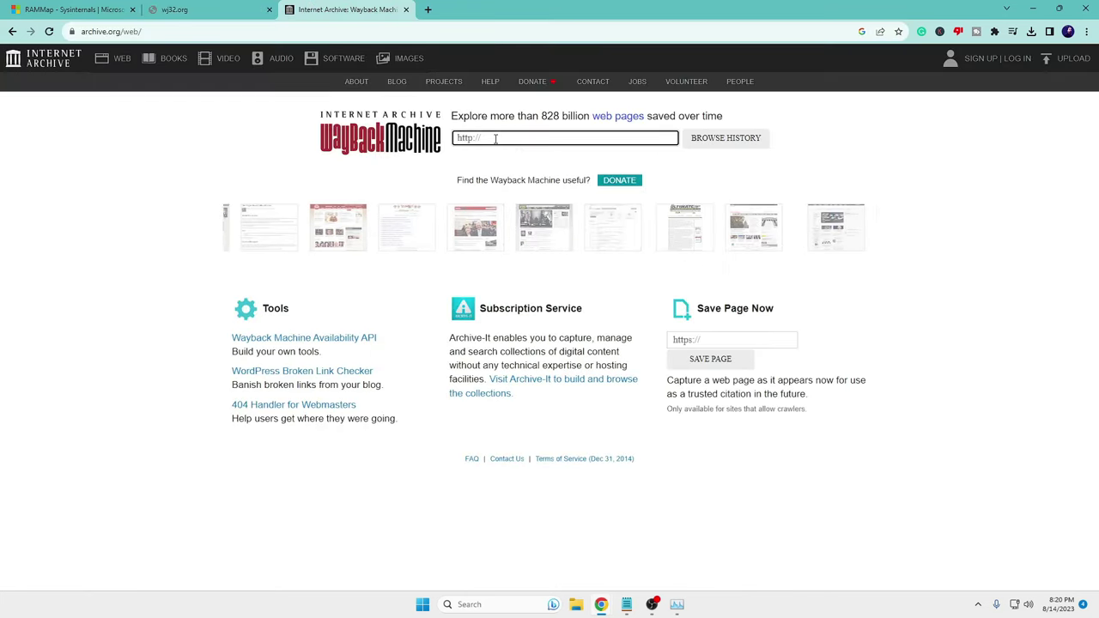
pyautogui.hotkey('ctrl', 'v')
pyautogui.press('Return')
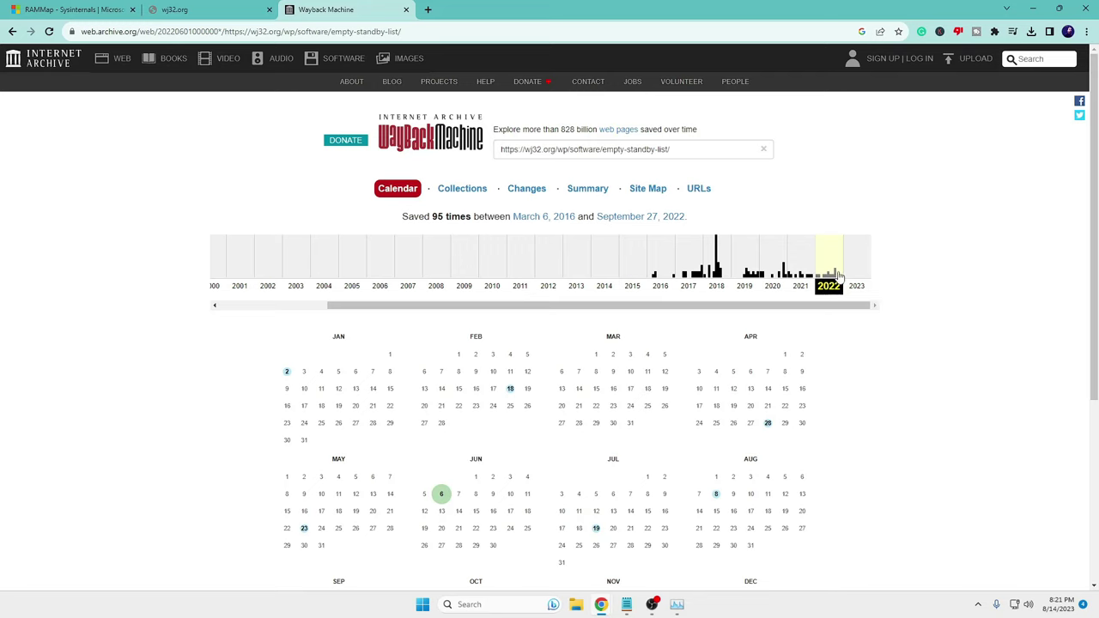
pyautogui.scroll(-1, 631, 372)
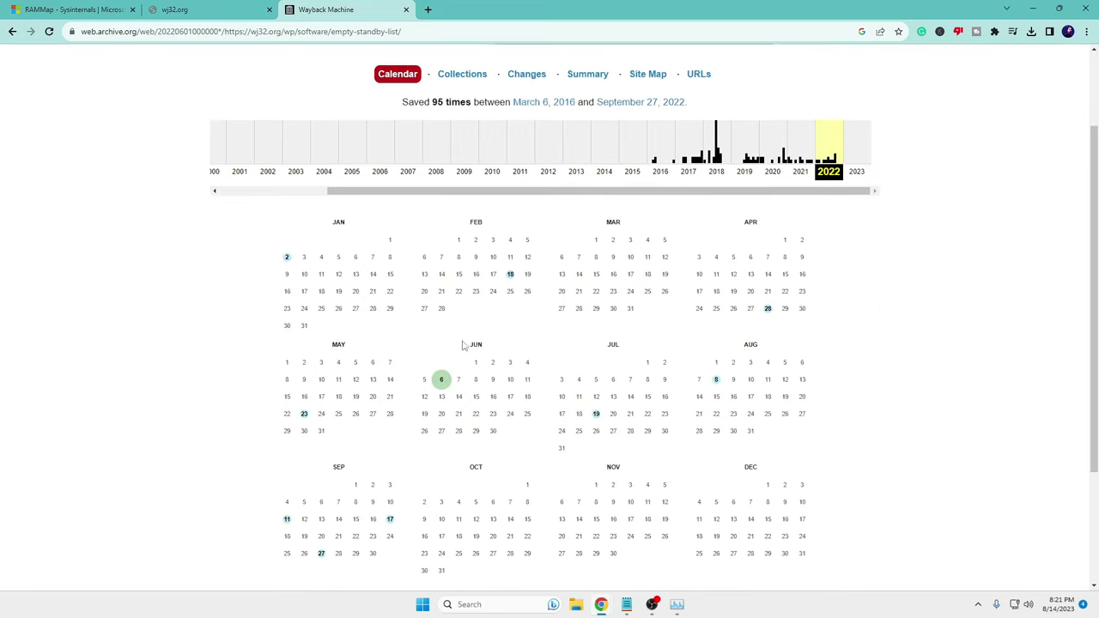
pyautogui.moveTo(441, 378)
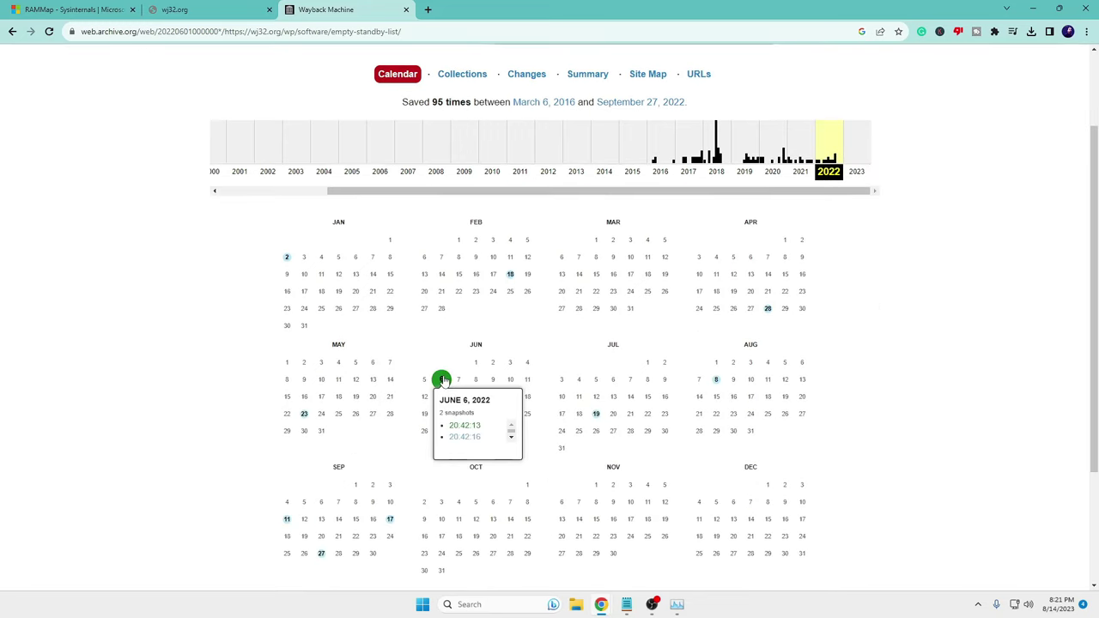
# - Open the June 6, 2022 20:42:13 snapshot and download EmptyStandbyList.exe (136 KB)
pyautogui.click(465, 426)
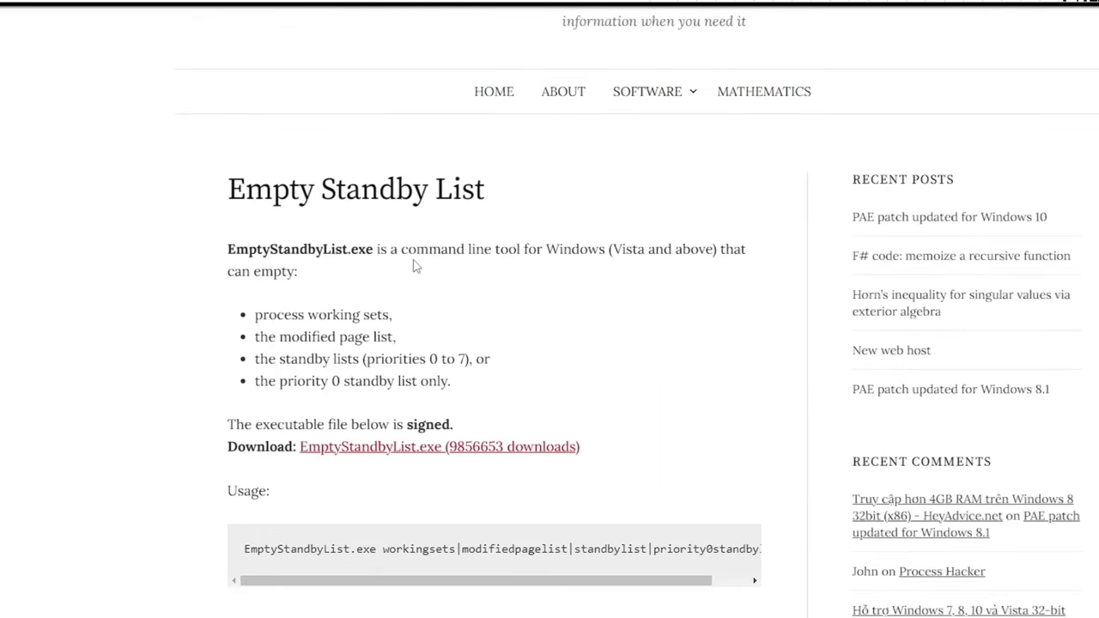
pyautogui.scroll(-2, 413, 266)
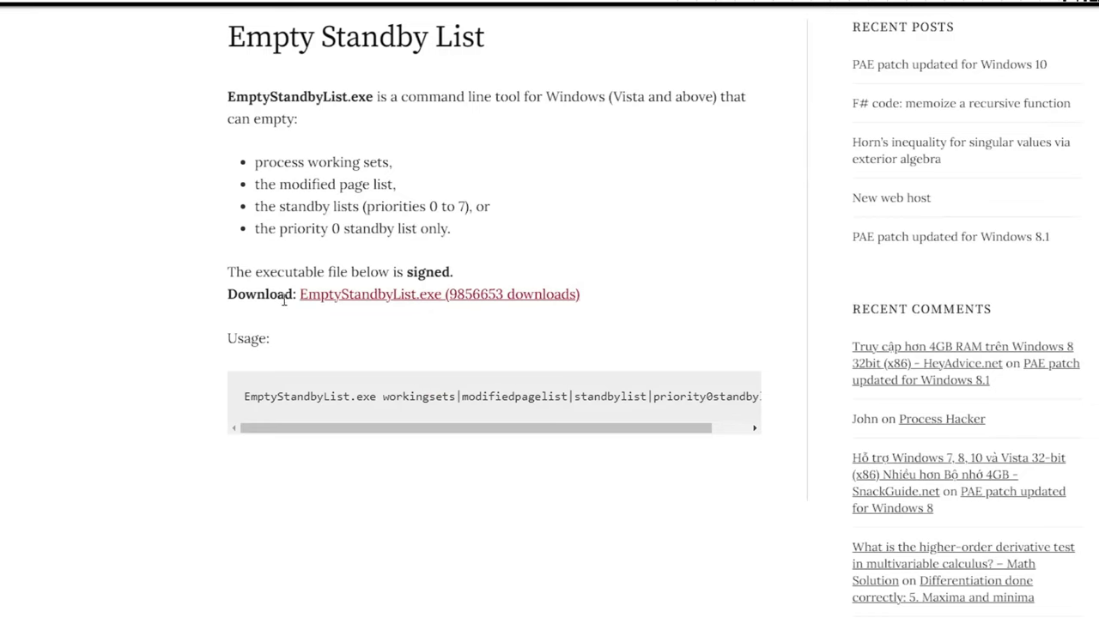
pyautogui.click(346, 301)
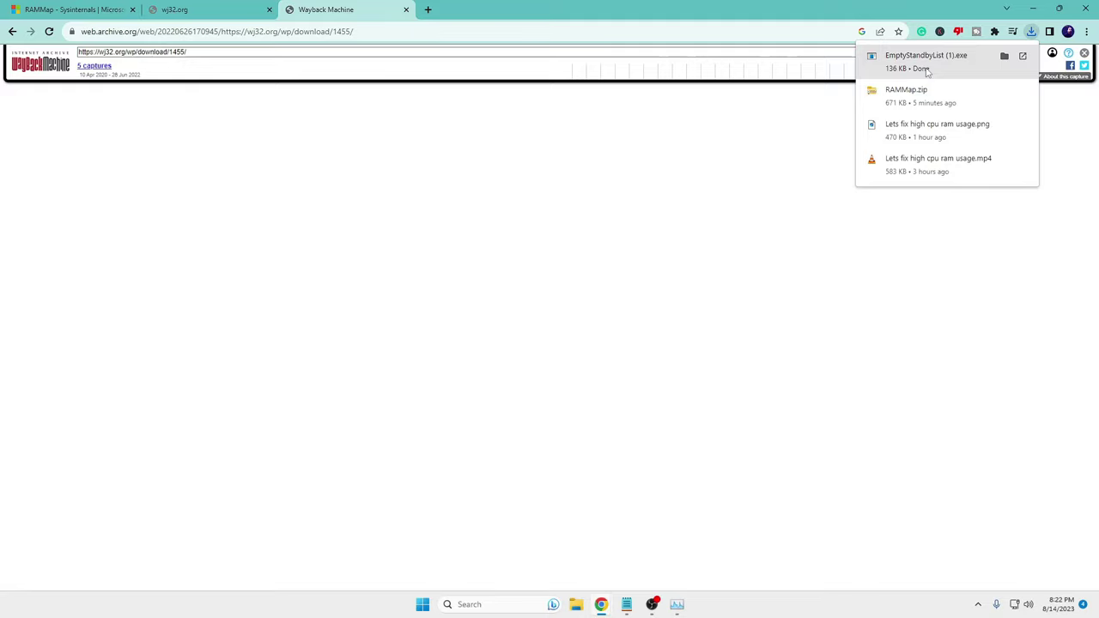
# - Search the taskbar for 'task sc' and launch Task Scheduler
pyautogui.click(470, 605)
pyautogui.write('ta')
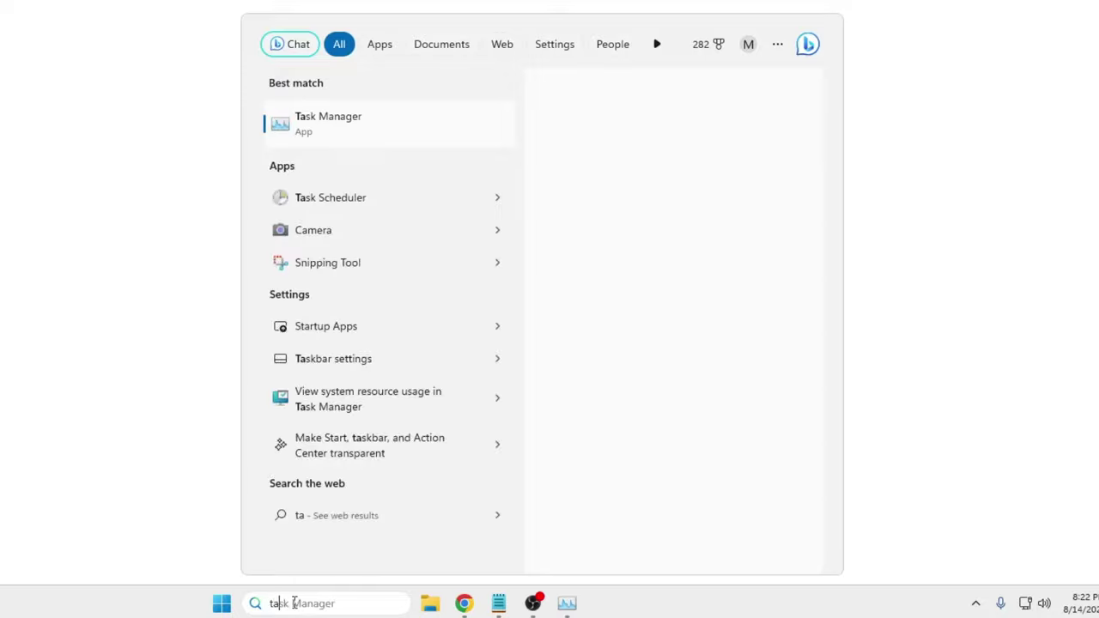
pyautogui.write('sk sc')
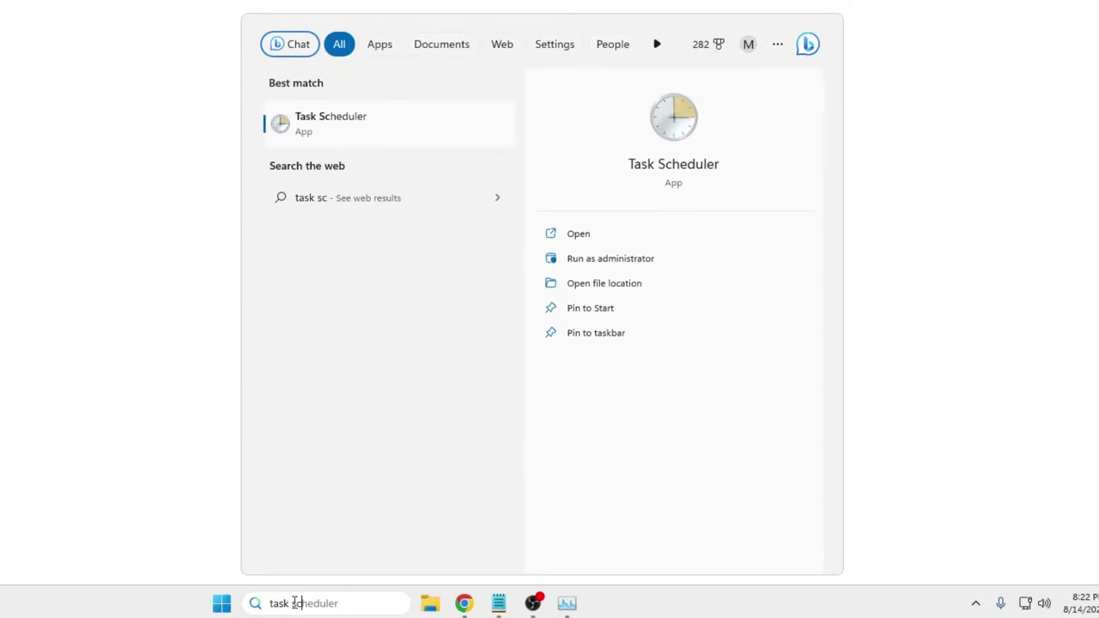
pyautogui.click(368, 128)
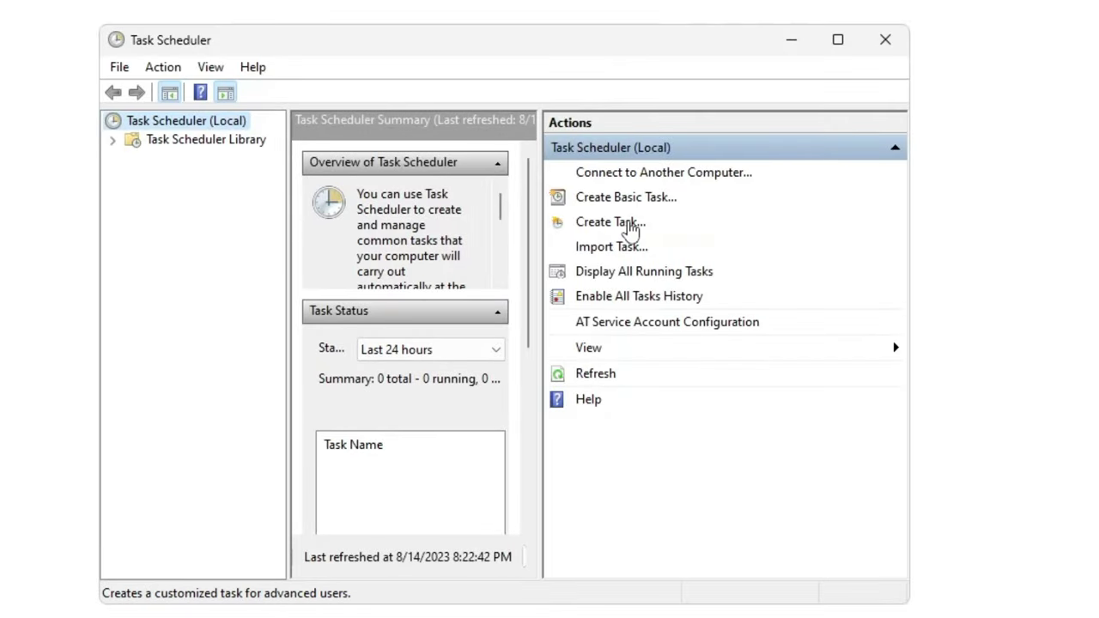
# - Create a new task and pick the SYSTEM account from Advanced > Find Now as its run-as user
pyautogui.click(631, 225)
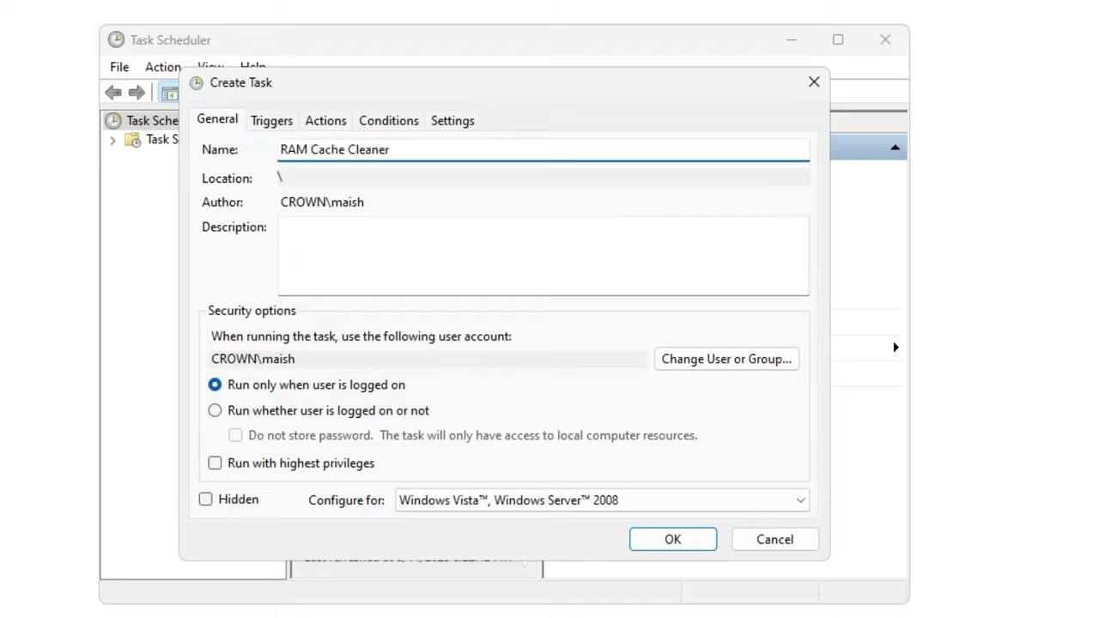
pyautogui.click(726, 360)
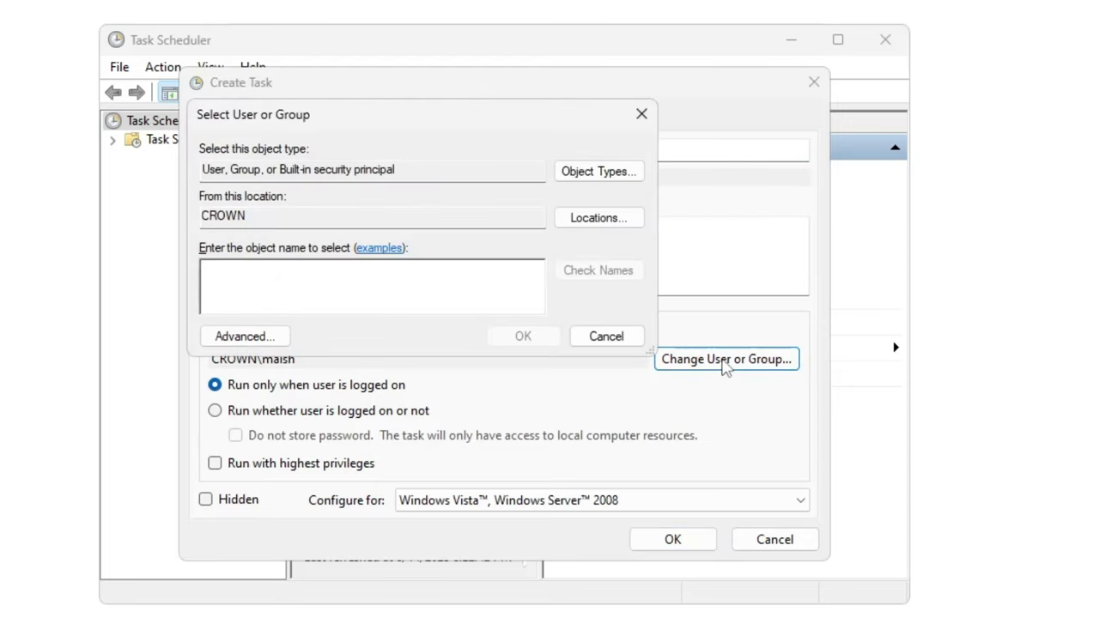
pyautogui.click(277, 342)
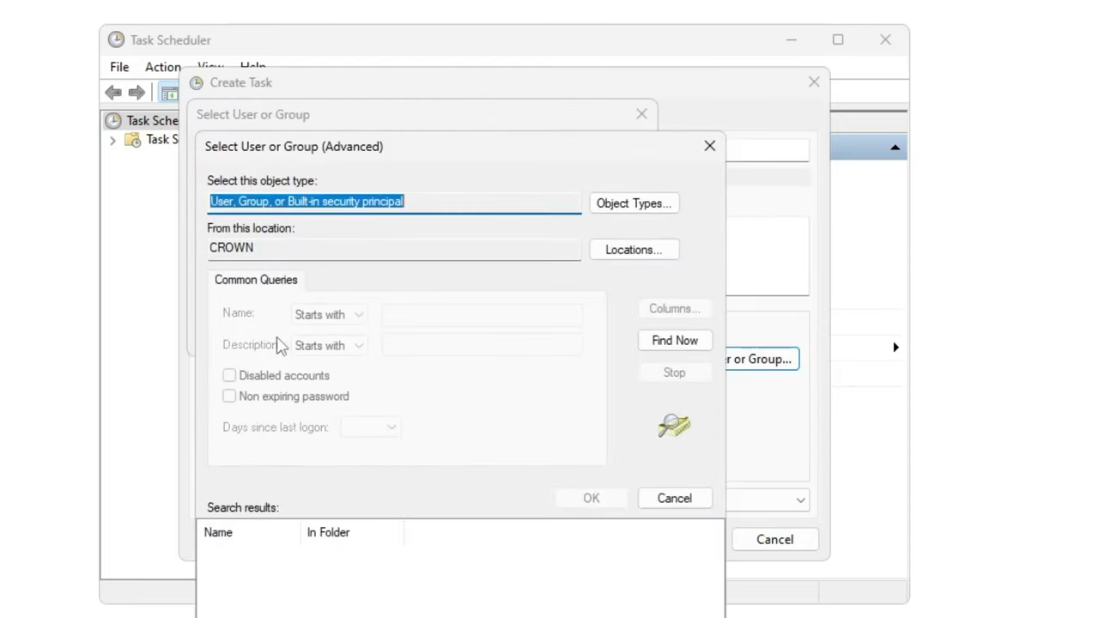
pyautogui.click(674, 342)
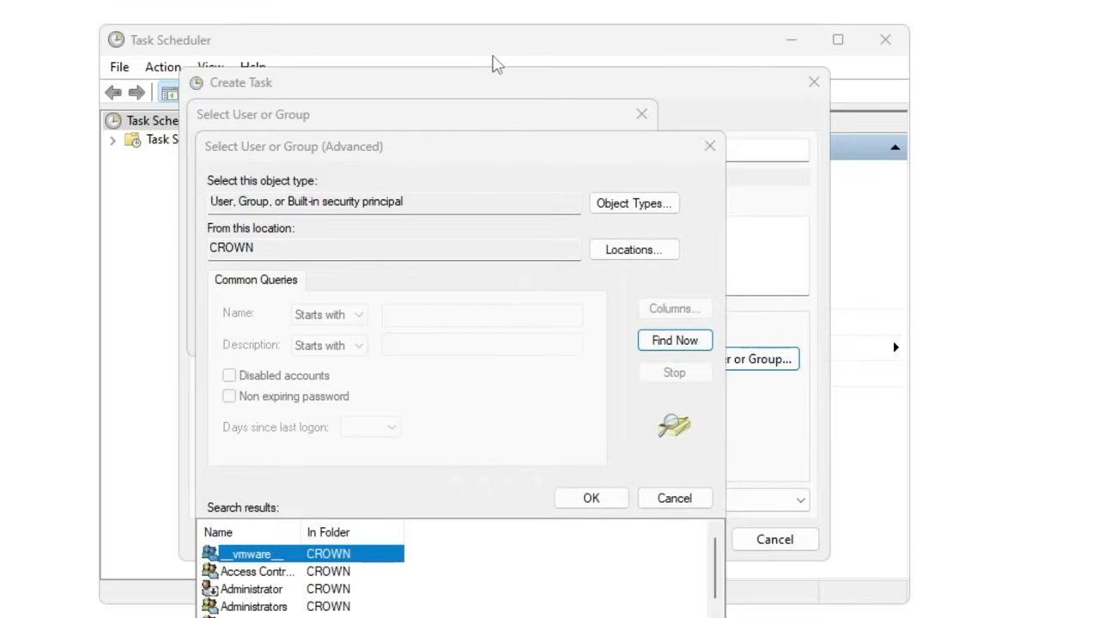
pyautogui.click(281, 406)
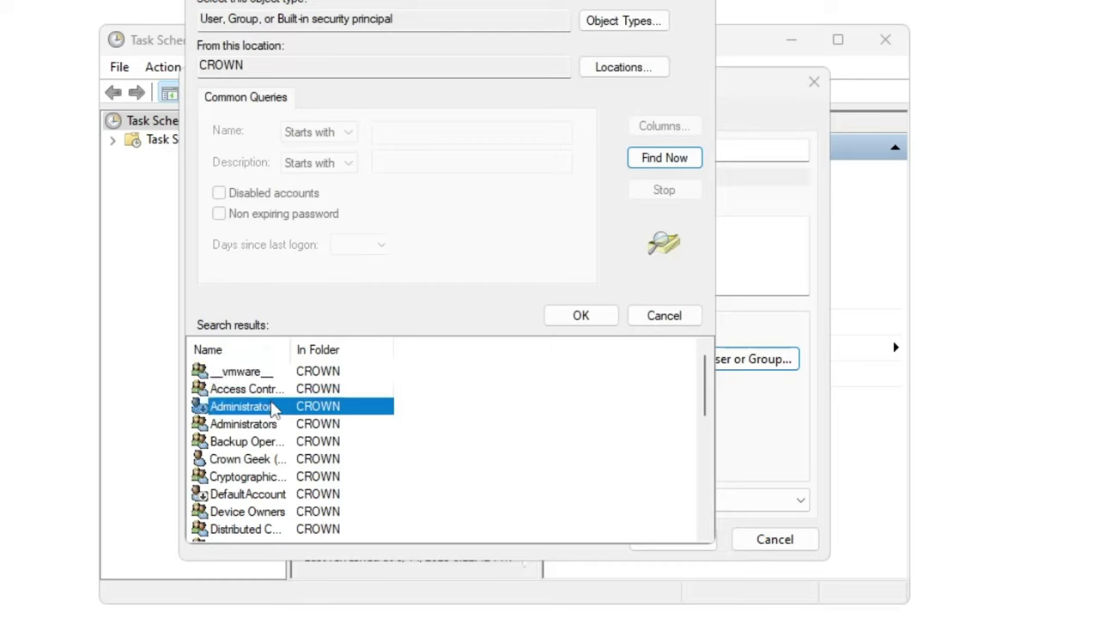
pyautogui.press('s')
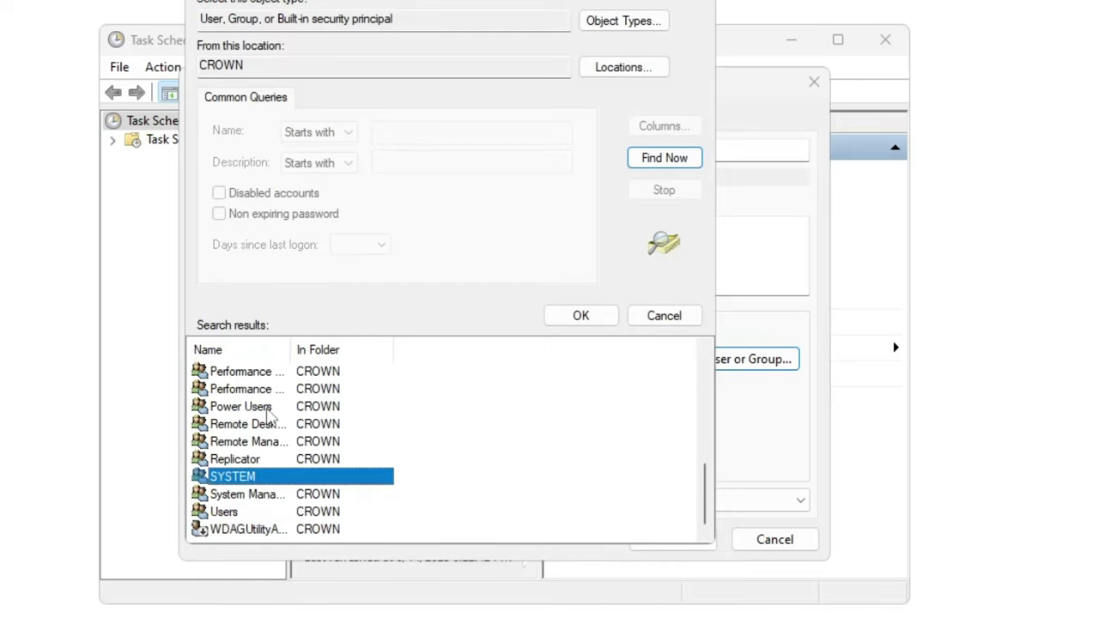
pyautogui.doubleClick(257, 479)
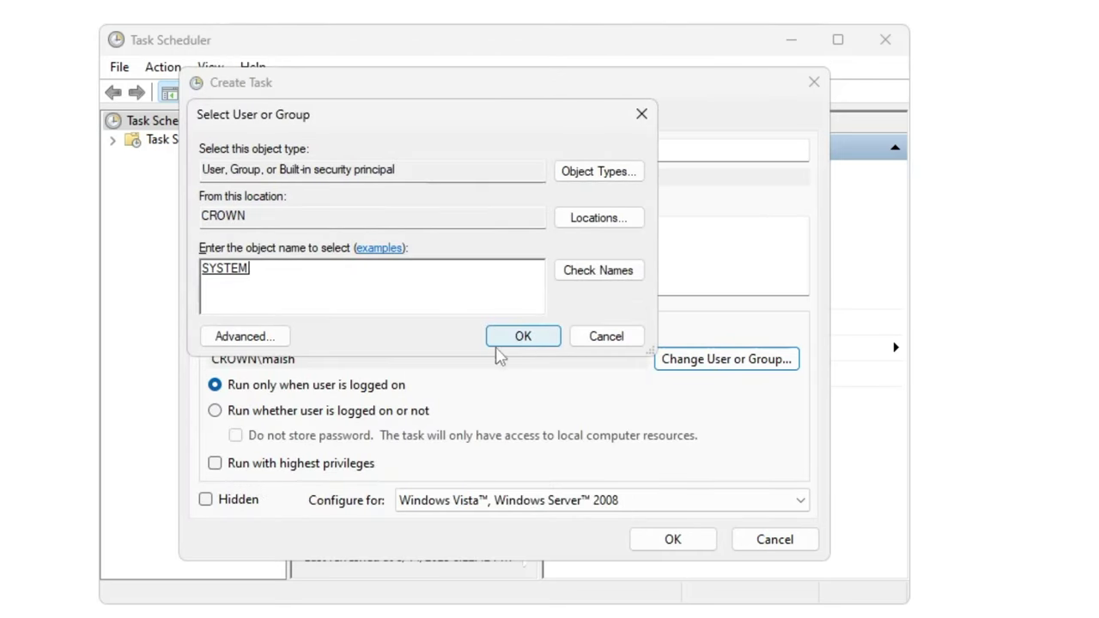
# - Confirm SYSTEM as the user, enable Run with highest privileges, and configure for Windows 10
pyautogui.click(523, 340)
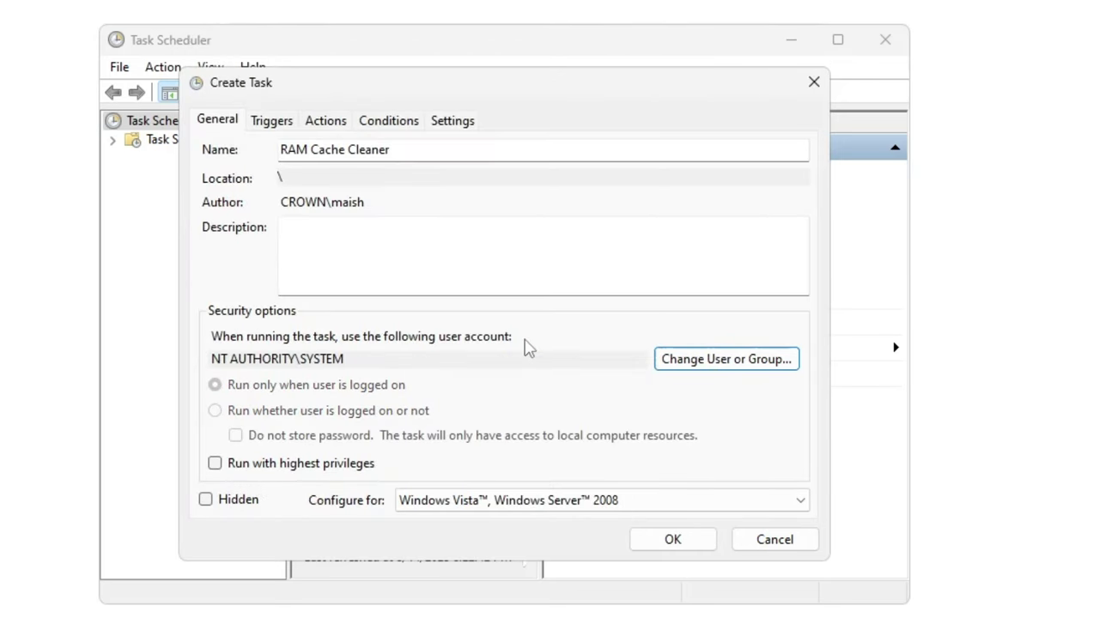
pyautogui.click(282, 468)
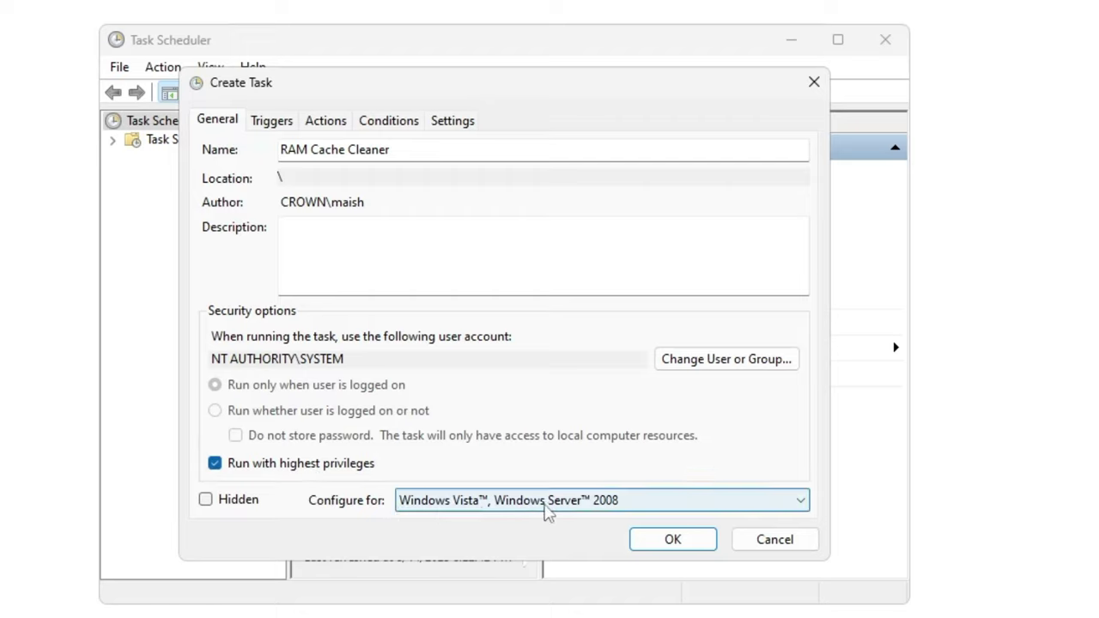
pyautogui.click(646, 507)
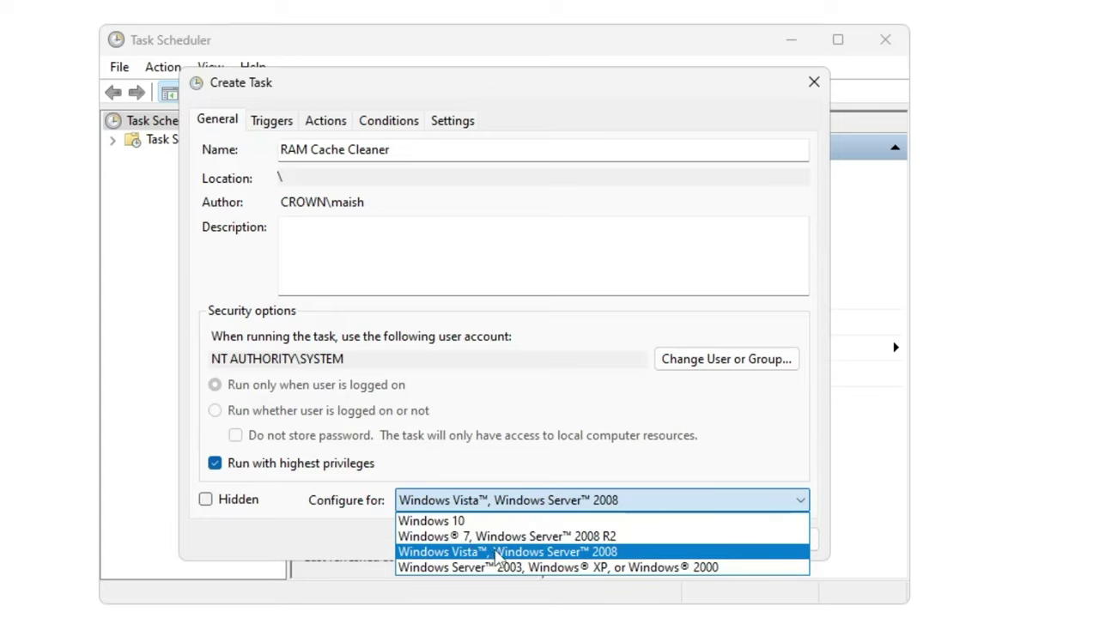
pyautogui.click(461, 521)
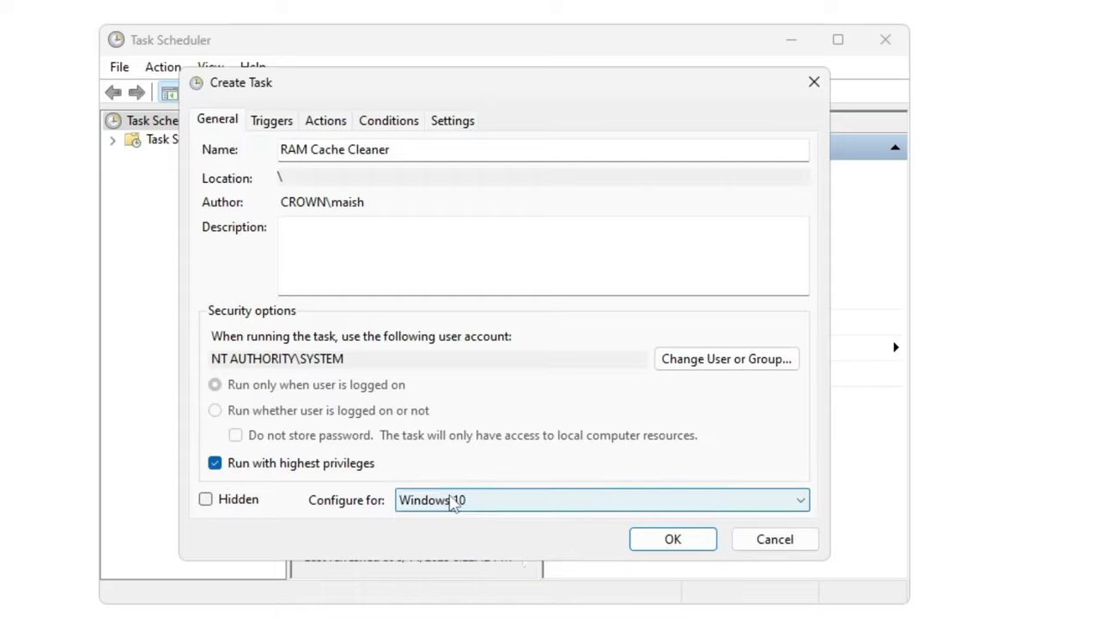
# - Add a one-time trigger on 8/14/2023 8:24 PM repeating every 5 minutes indefinitely
pyautogui.click(269, 127)
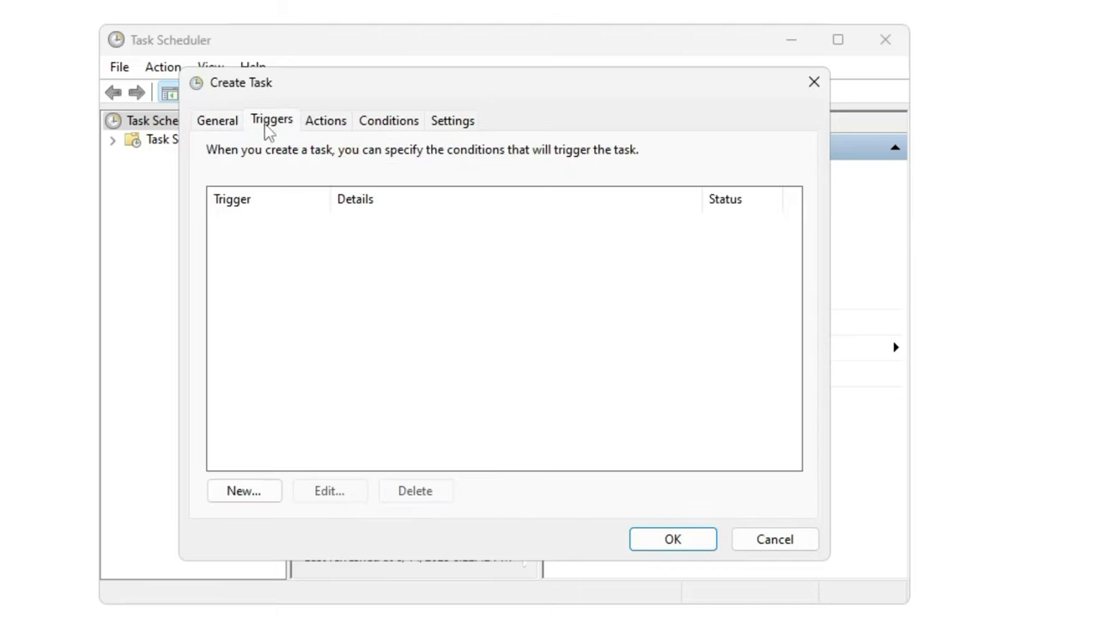
pyautogui.click(264, 504)
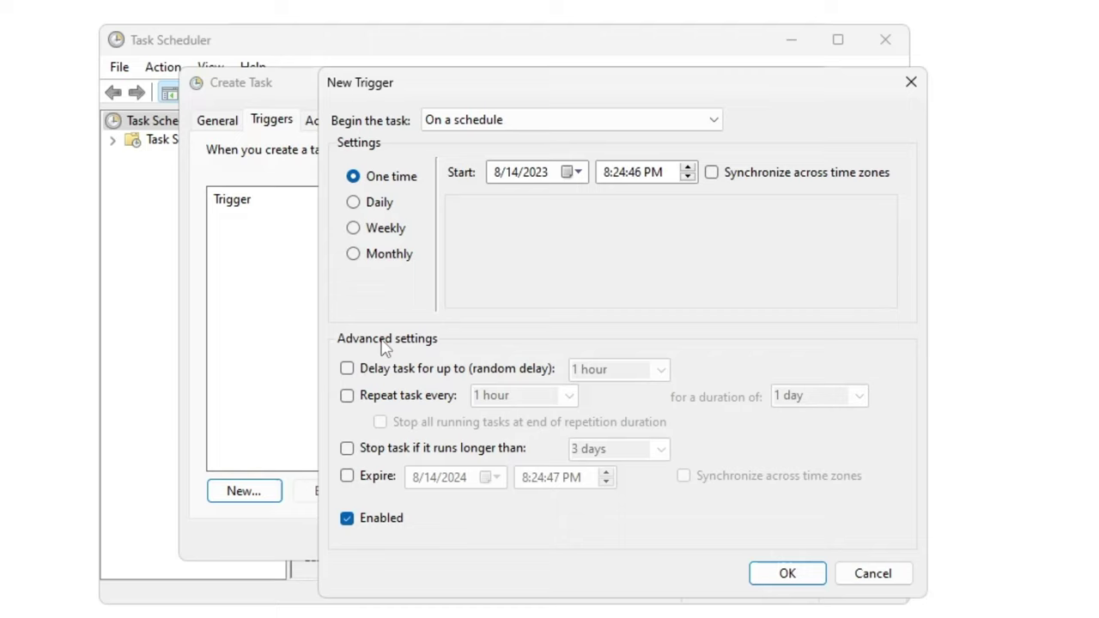
pyautogui.click(348, 399)
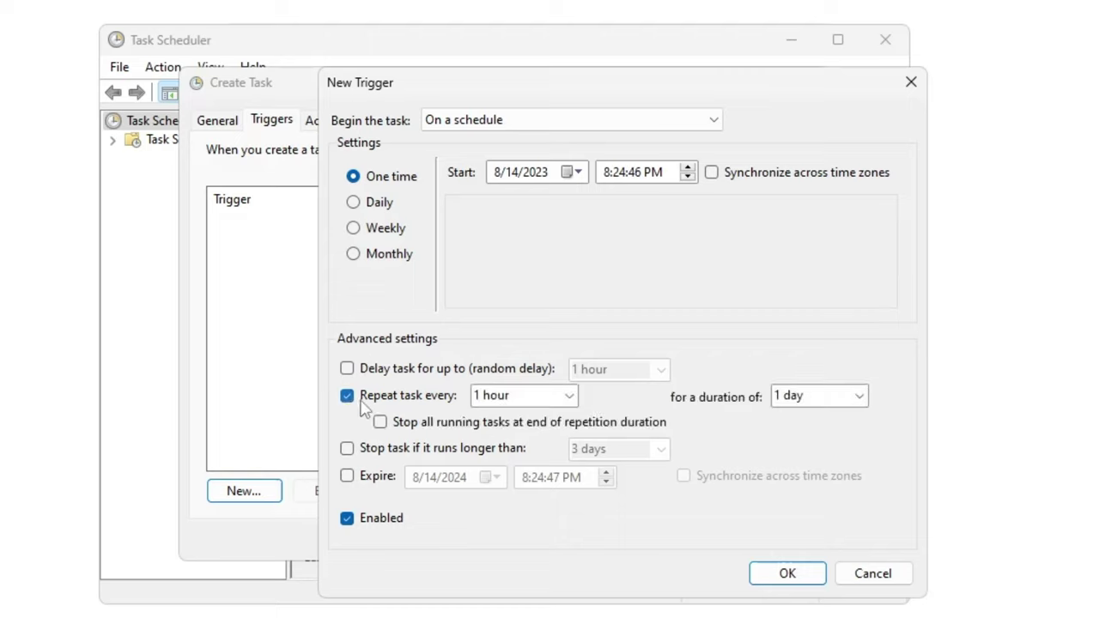
pyautogui.click(569, 397)
pyautogui.click(515, 417)
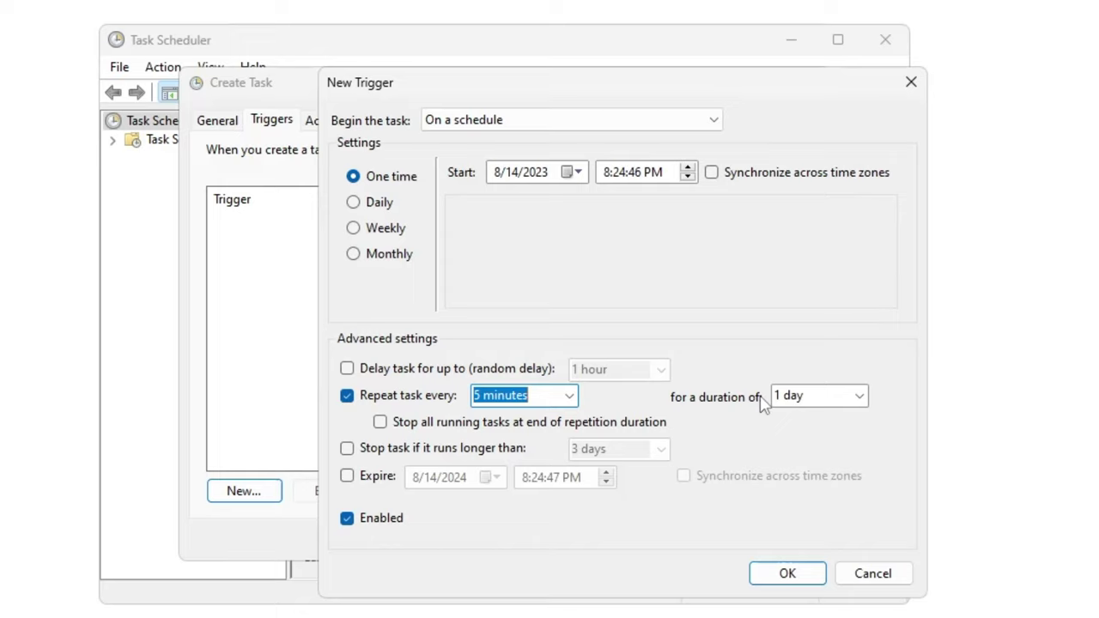
pyautogui.click(858, 397)
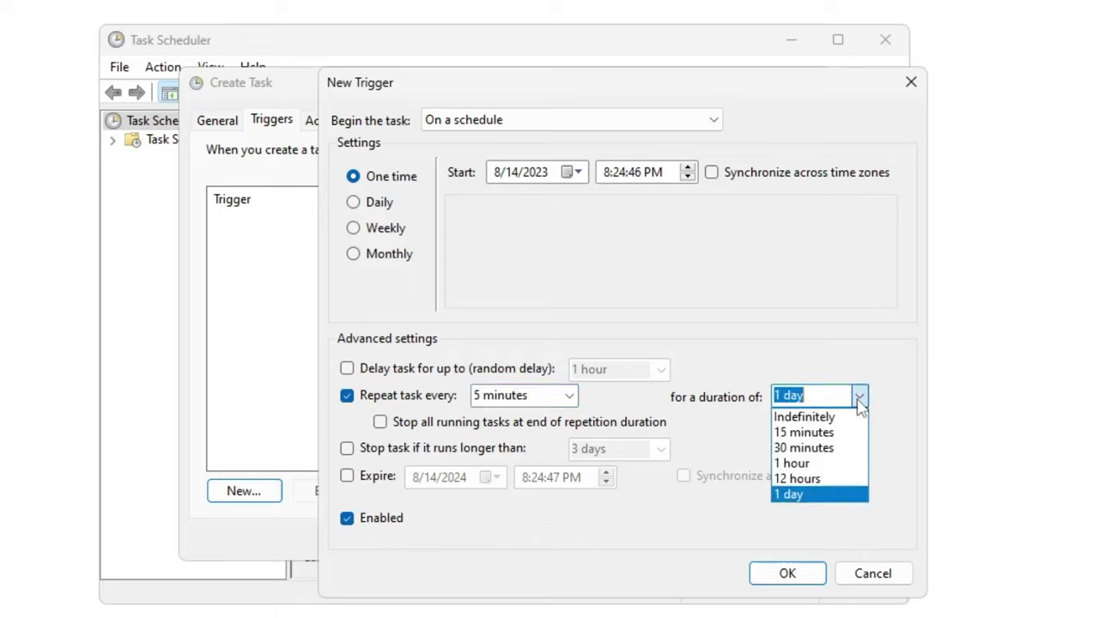
pyautogui.click(815, 418)
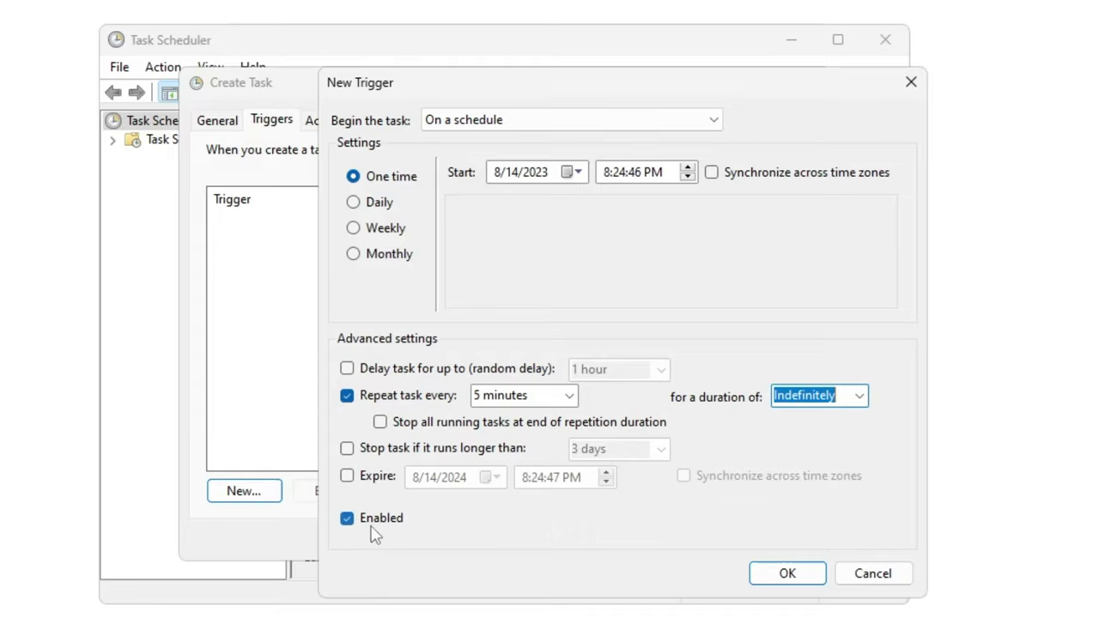
pyautogui.click(762, 579)
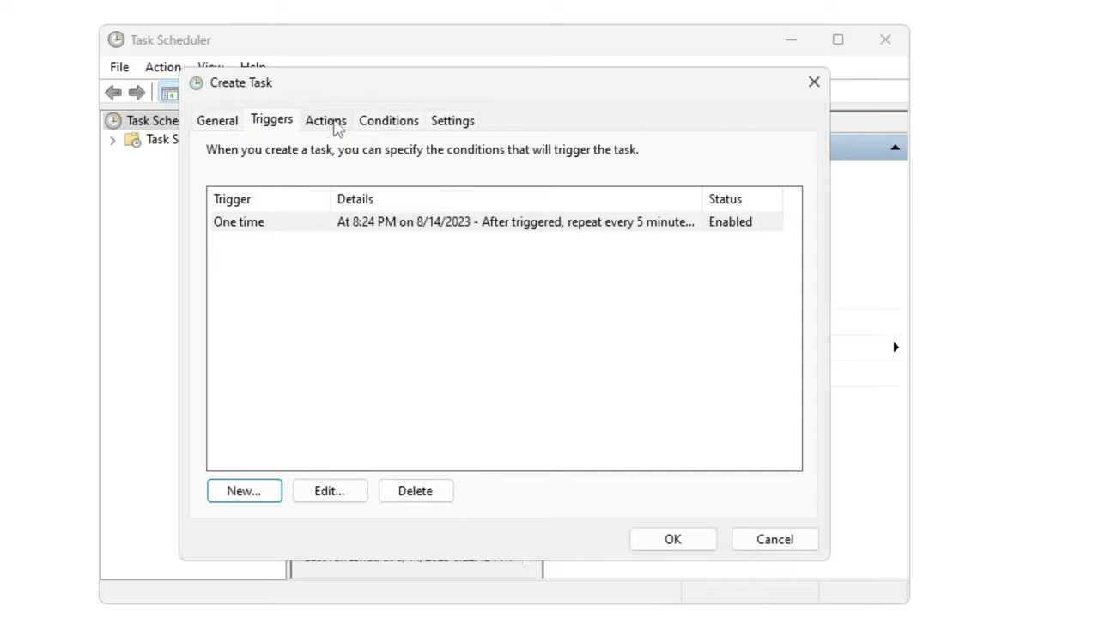
# - Add an action starting EmptyStandbyList (1).exe from Downloads and save the task
pyautogui.click(333, 125)
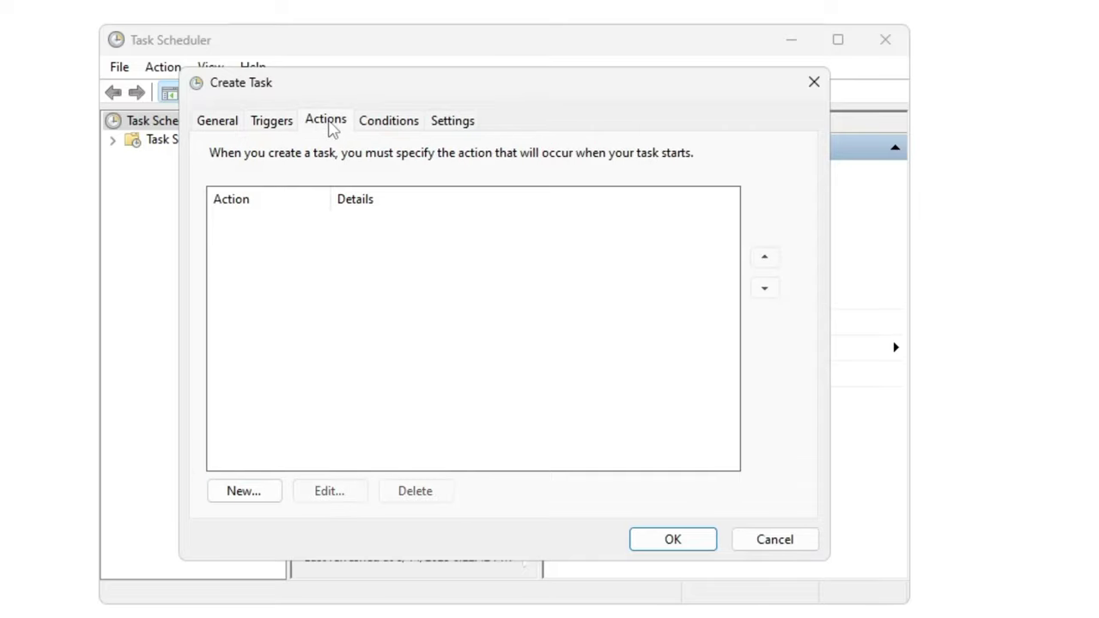
pyautogui.click(242, 495)
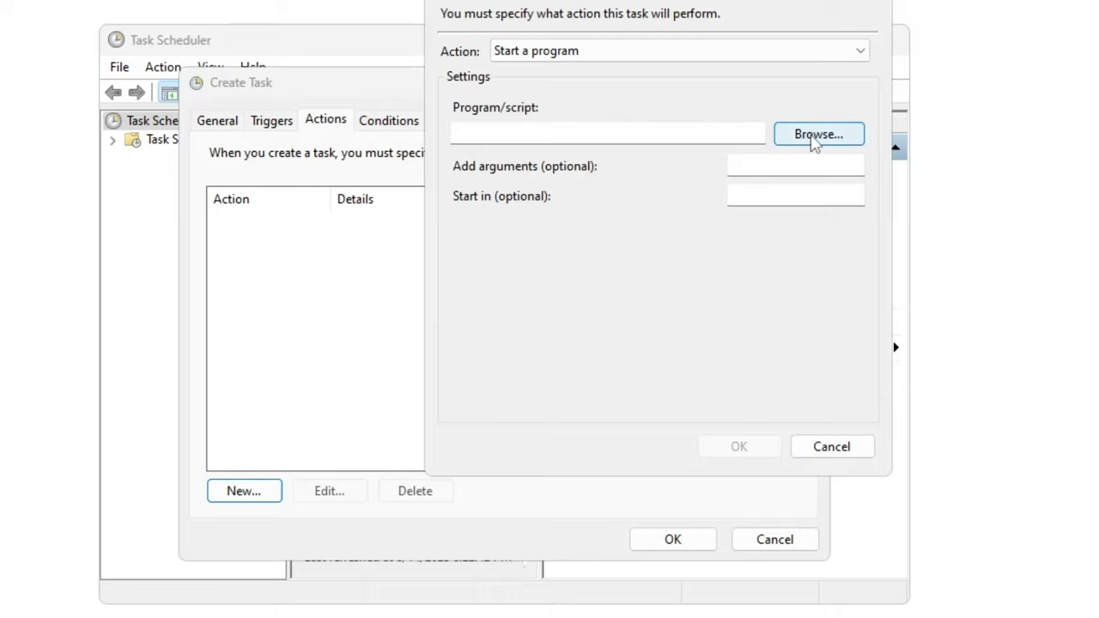
pyautogui.click(814, 136)
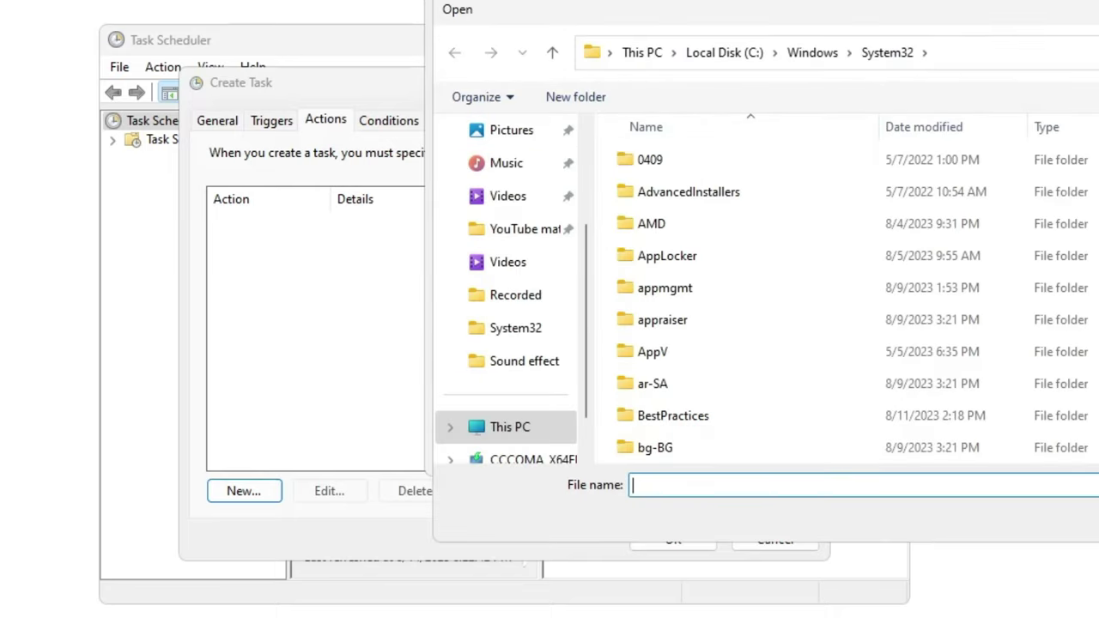
pyautogui.scroll(3, 515, 257)
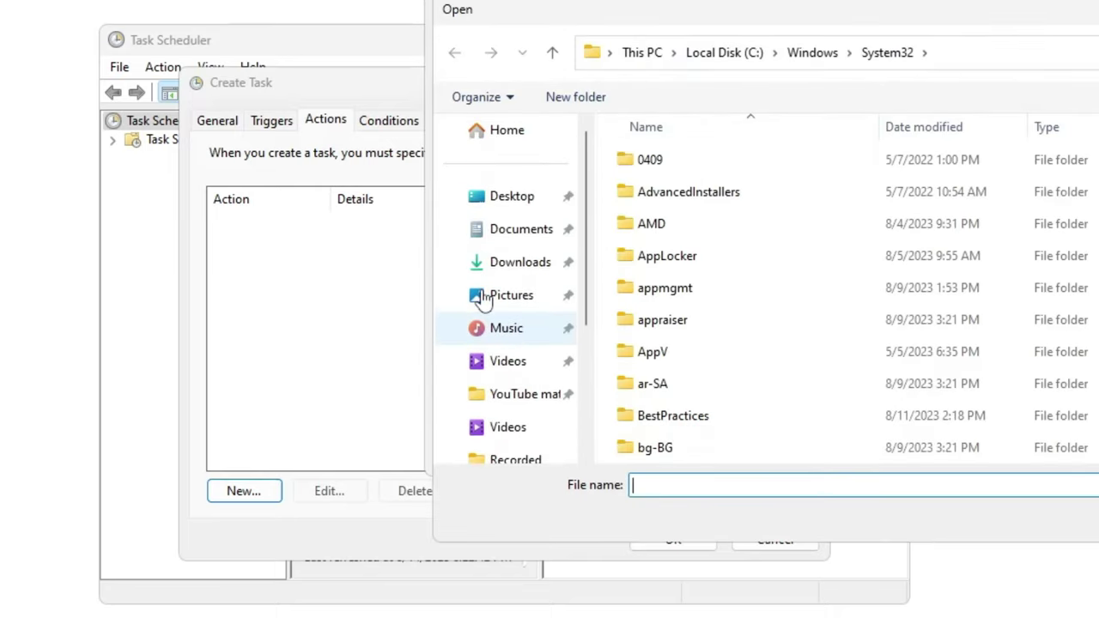
pyautogui.click(524, 268)
pyautogui.doubleClick(679, 234)
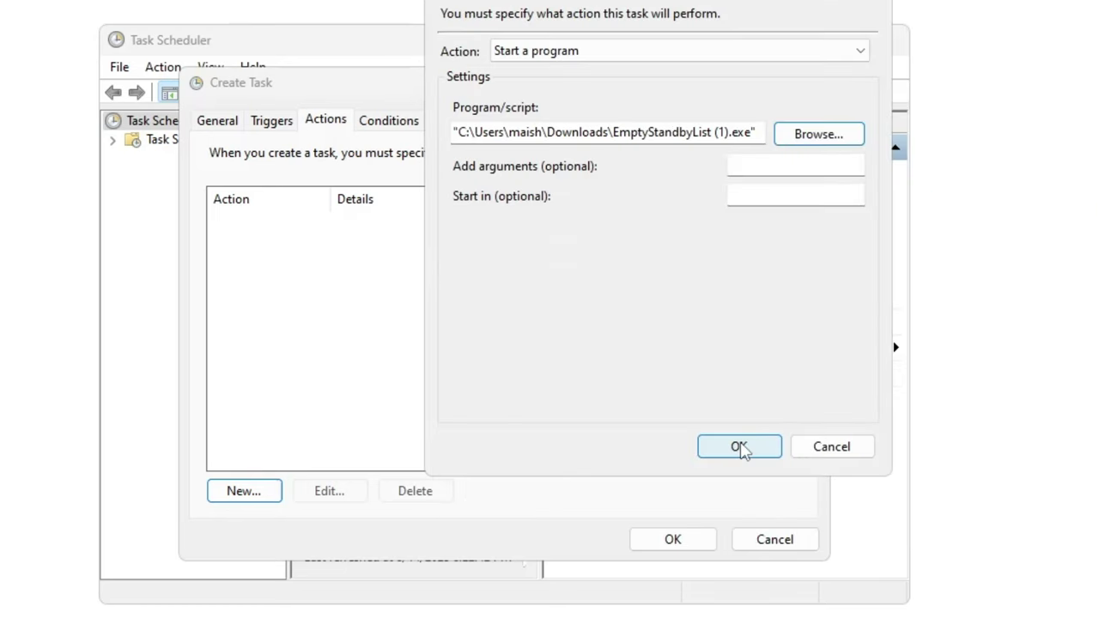
pyautogui.click(740, 447)
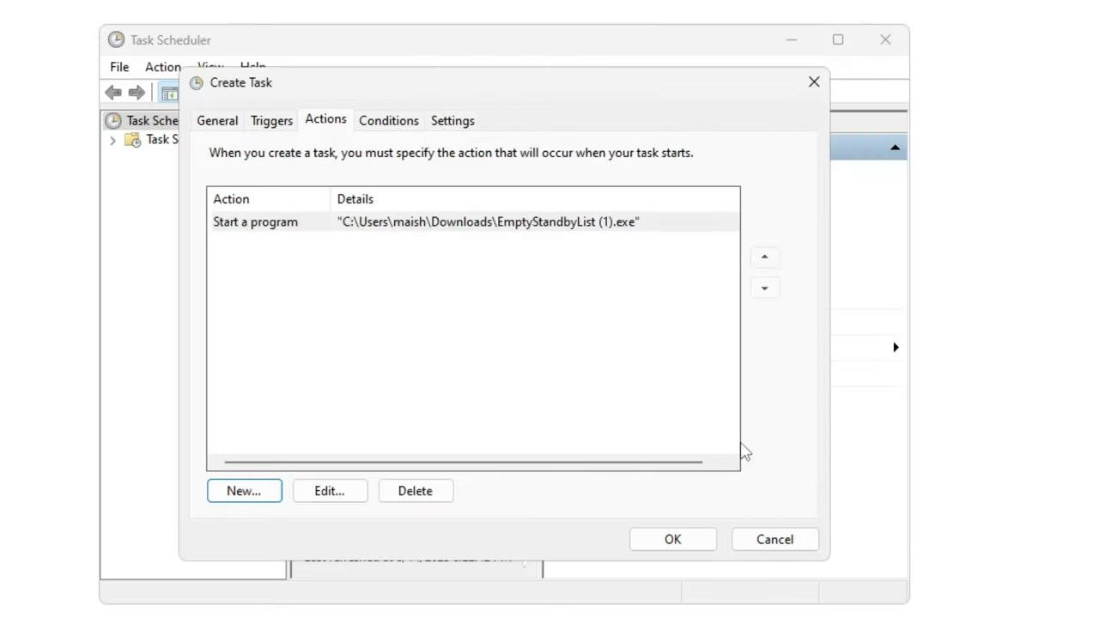
pyautogui.click(673, 539)
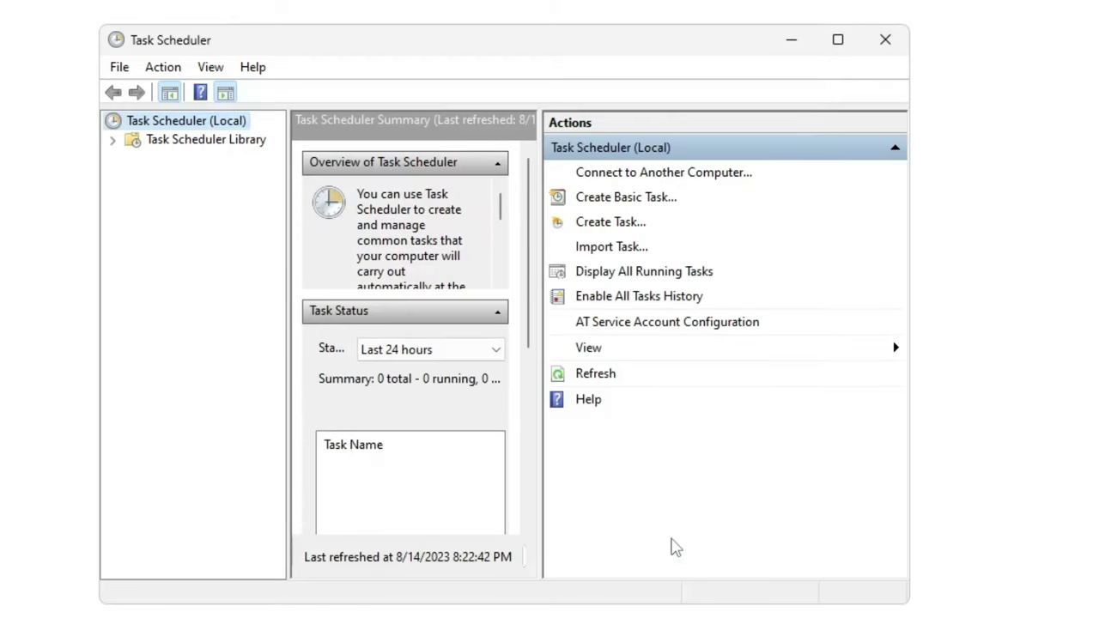
# - Select Task Scheduler Library in the left tree to list tasks with their statuses and triggers
pyautogui.click(196, 139)
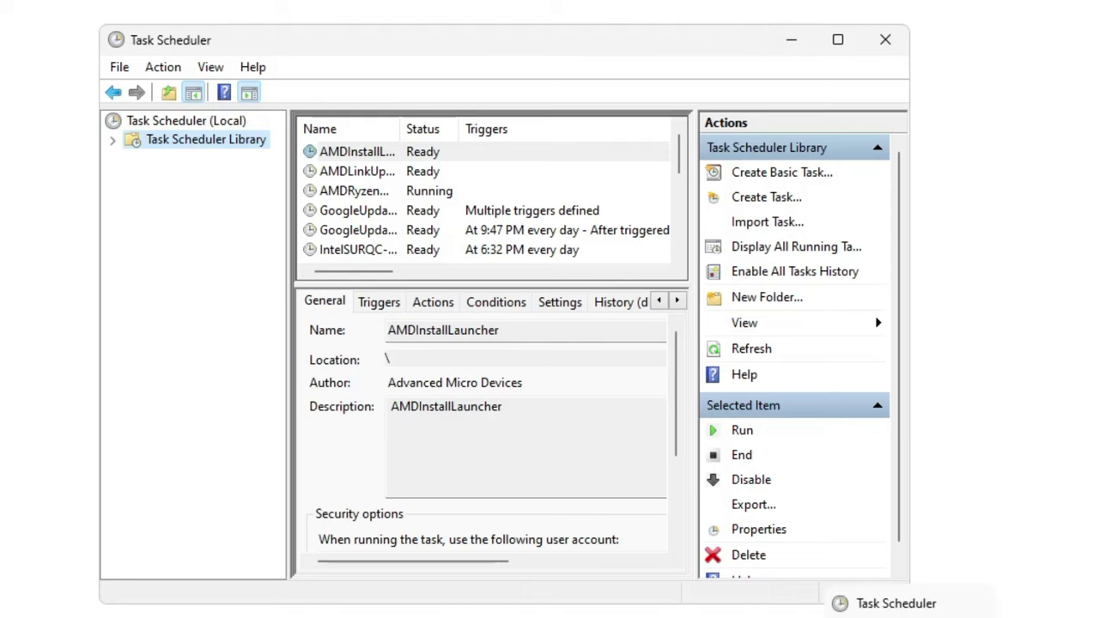
# - Bring Task Manager's Memory performance view to the front to check in-use and cached memory
pyautogui.click(844, 614)
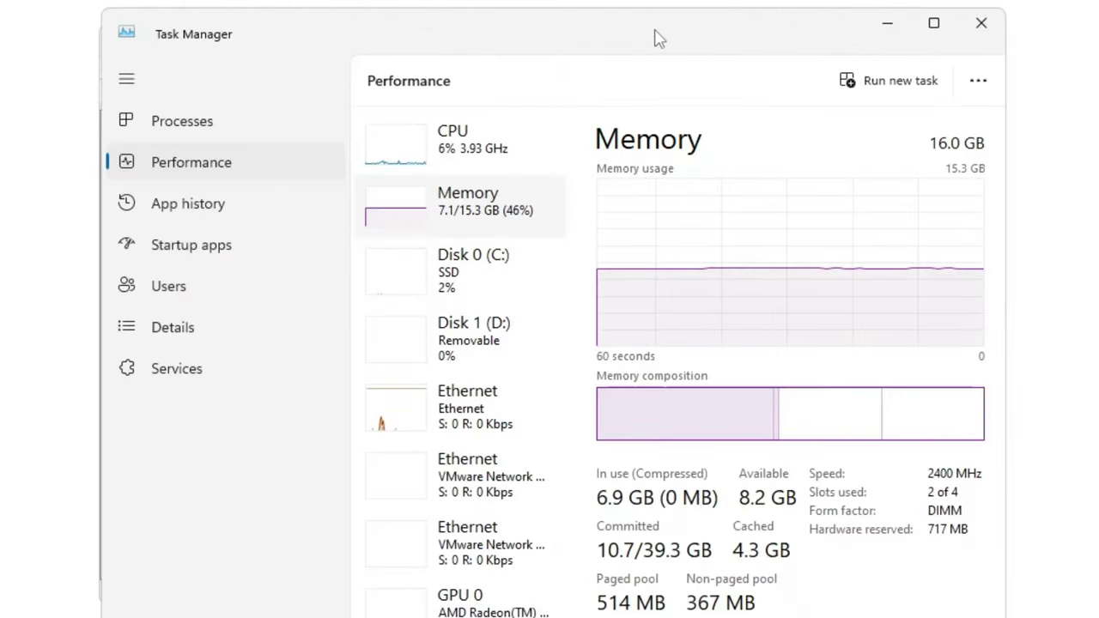